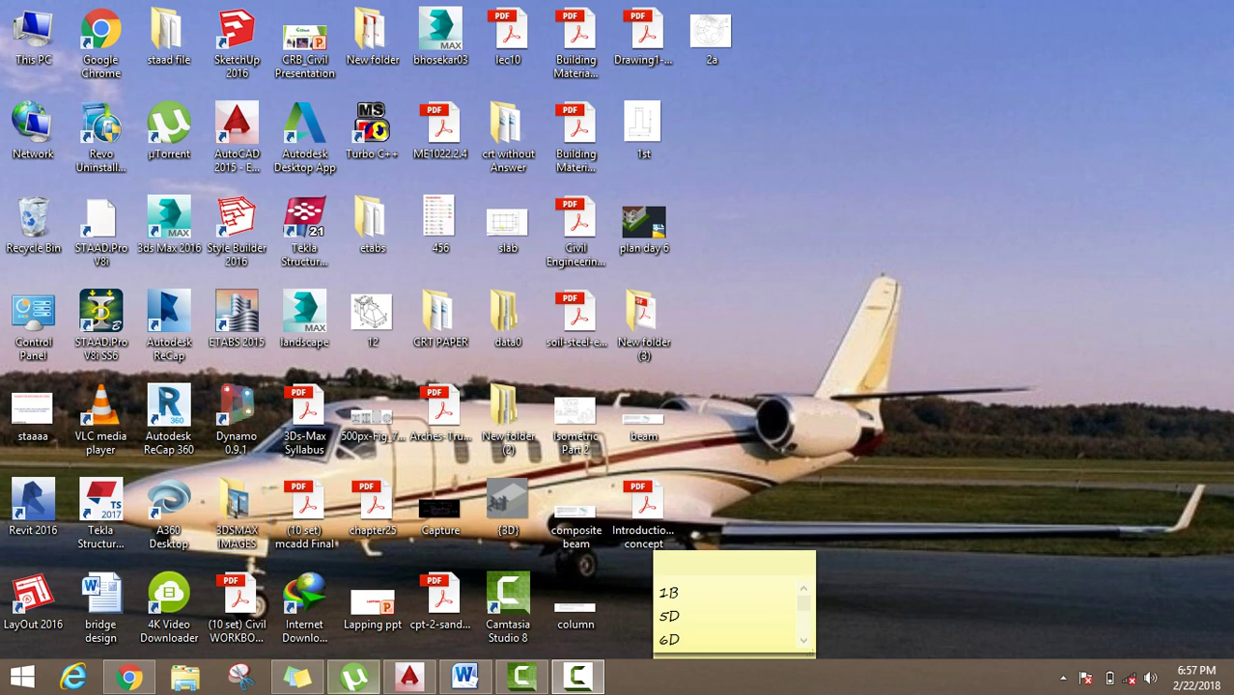
Restore the minimized Drawing1.dwg window from the AutoCAD 2015 taskbar button
{"action": "left_click", "coordinate": [409, 677]}
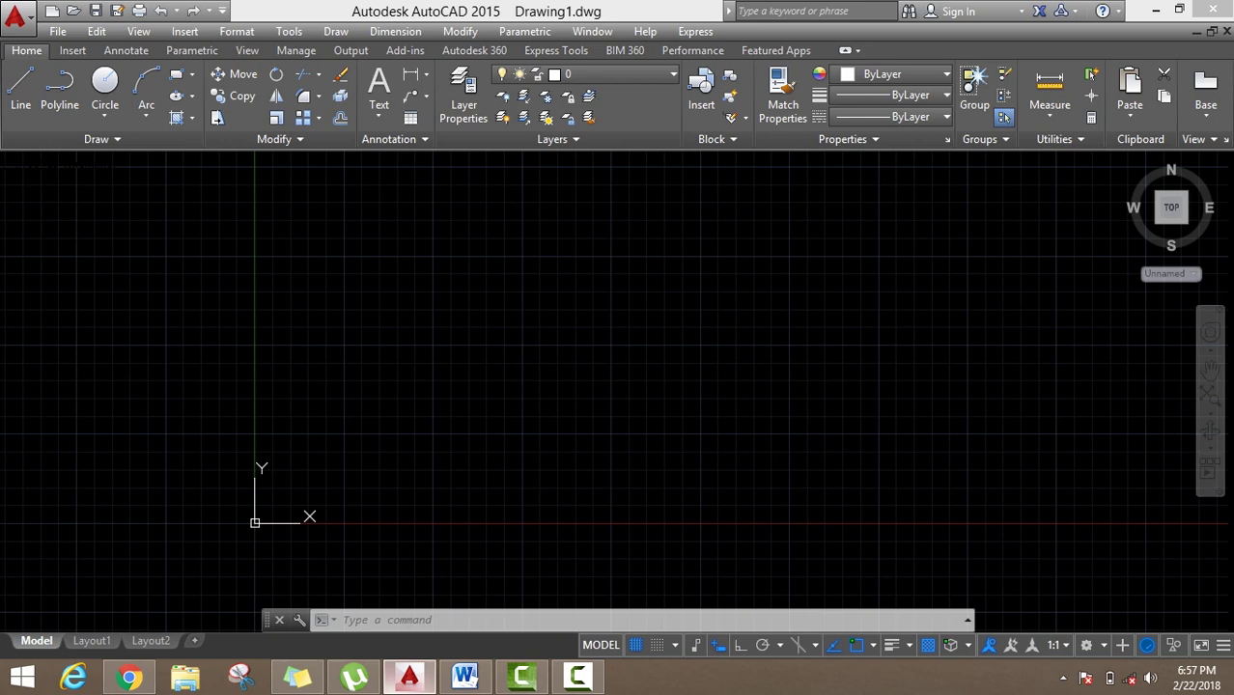
In the Isometric Rule notes, color the phrase 'How to Start Isometric' red
{"action": "left_click", "coordinate": [464, 678]}
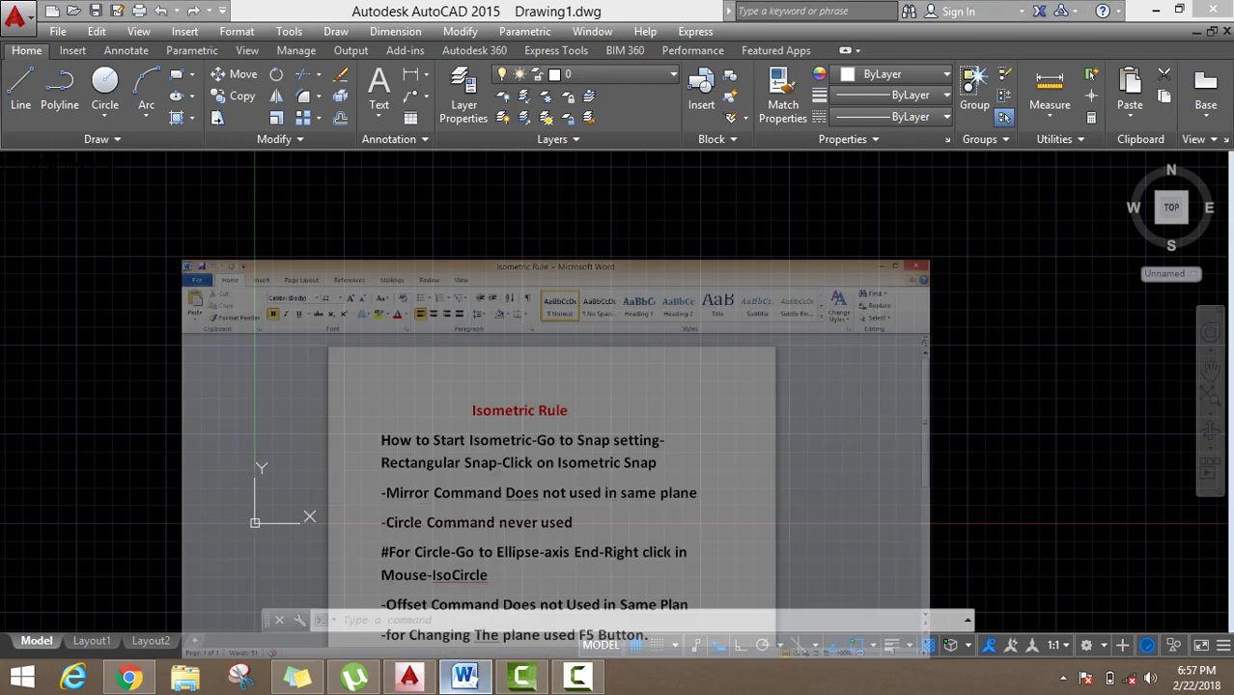
{"action": "scroll", "coordinate": [610, 386], "scroll_direction": "down", "scroll_amount": 1}
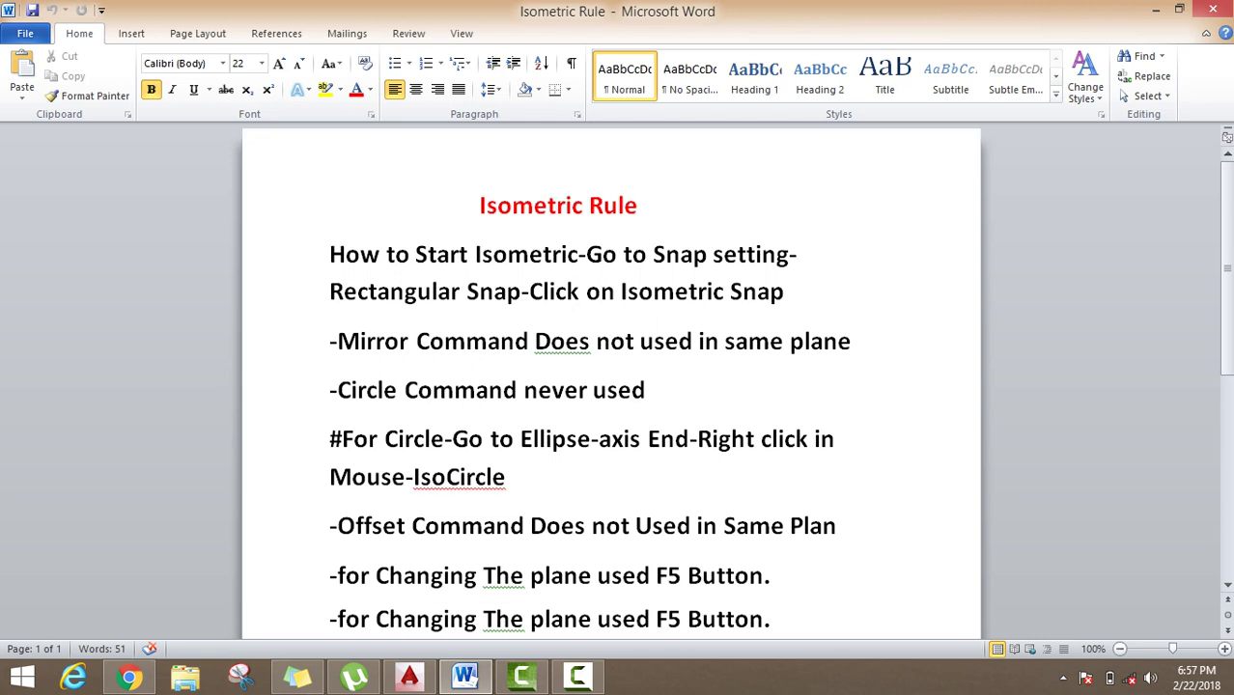
{"action": "scroll", "coordinate": [610, 386], "scroll_direction": "down", "scroll_amount": 1}
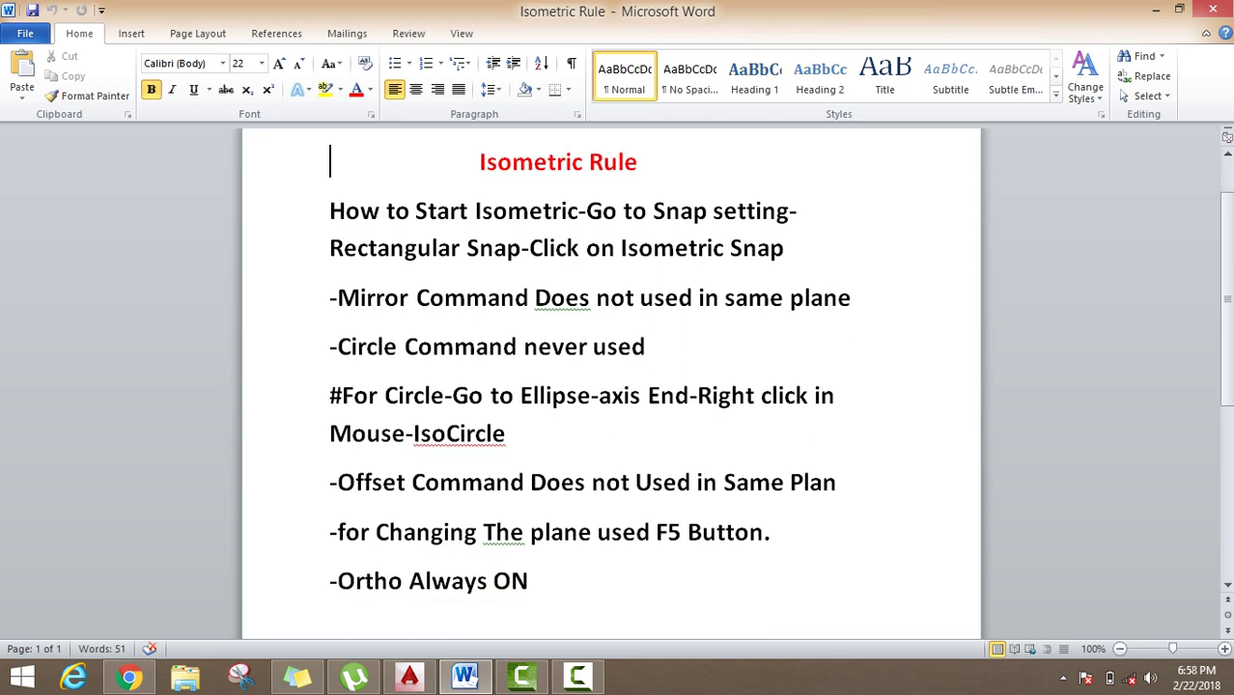
{"action": "left_click_drag", "start_coordinate": [329, 210], "coordinate": [579, 210]}
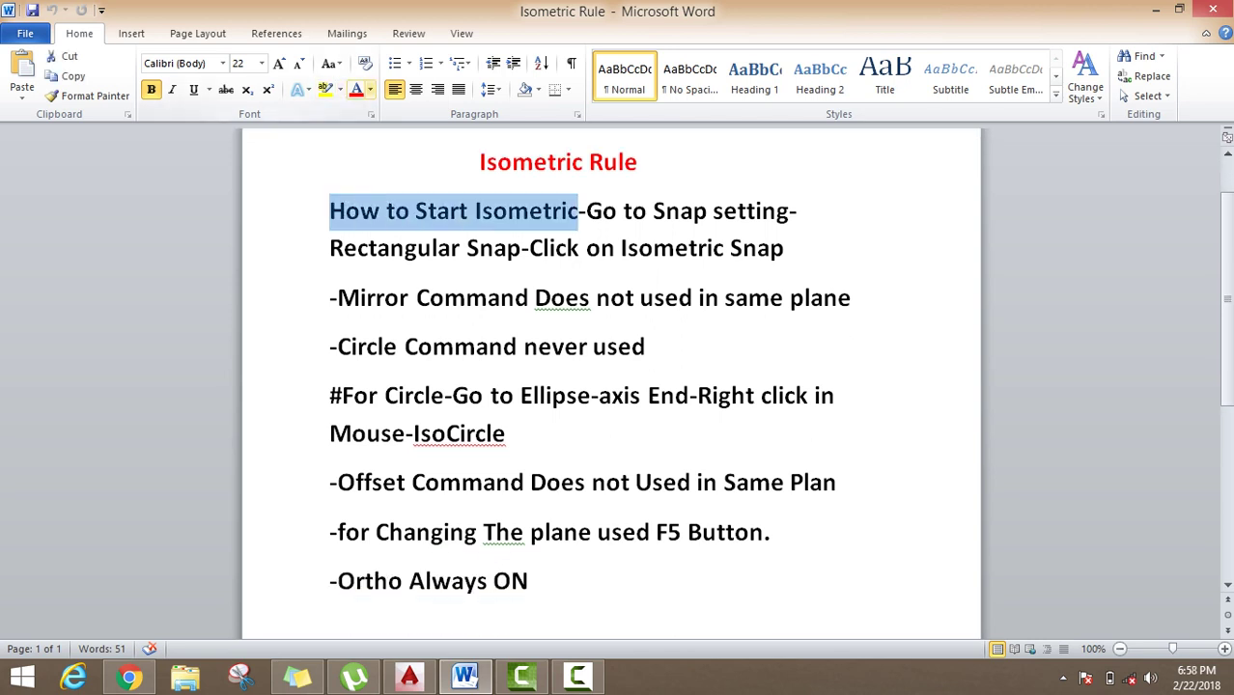
{"action": "left_click", "coordinate": [369, 89]}
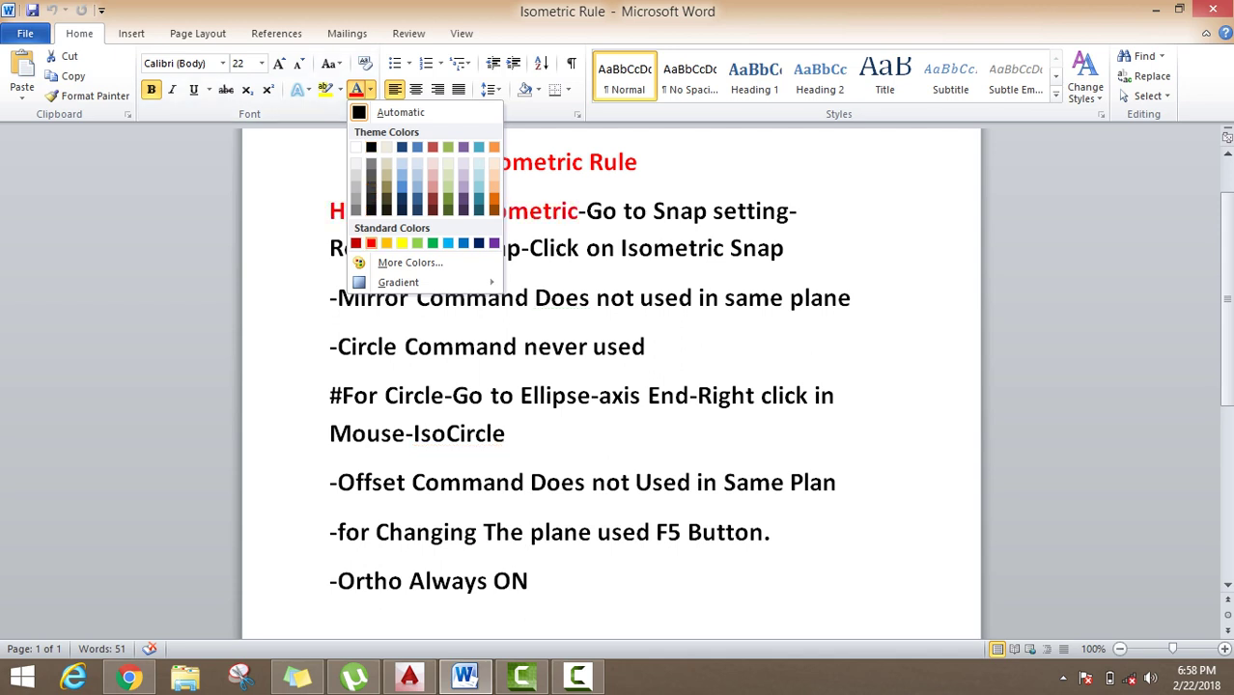
{"action": "left_click", "coordinate": [371, 242]}
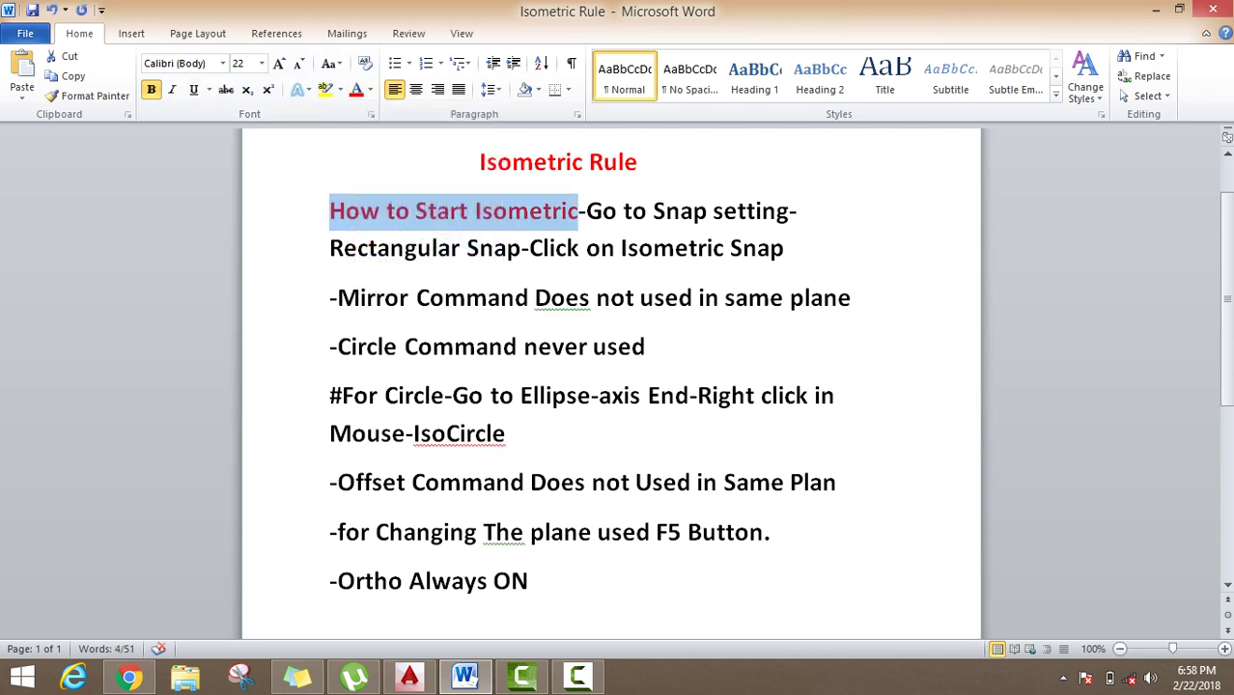
{"action": "left_click", "coordinate": [552, 210]}
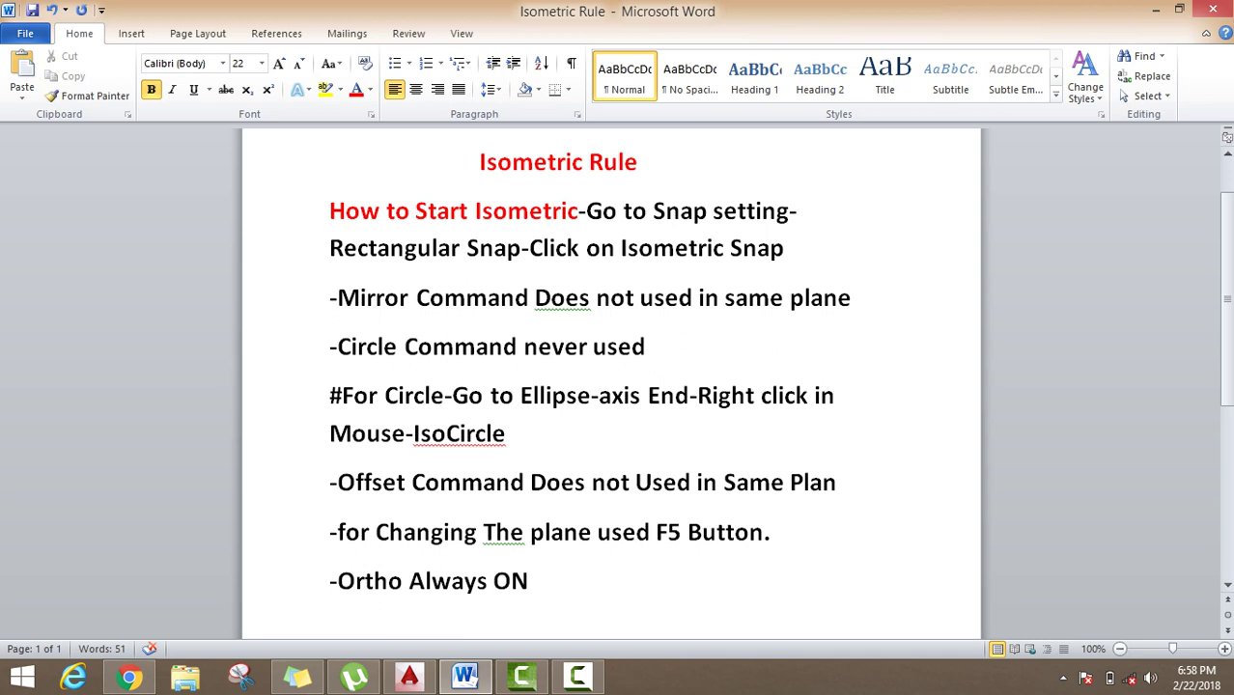
Reselect 'How to Start Isometric', then select the words 'Go to Snap setting'
{"action": "key", "text": "Home"}
{"action": "key", "text": "ctrl+shift+Right"}
{"action": "key", "text": "ctrl+shift+Right"}
{"action": "key", "text": "ctrl+shift+Right"}
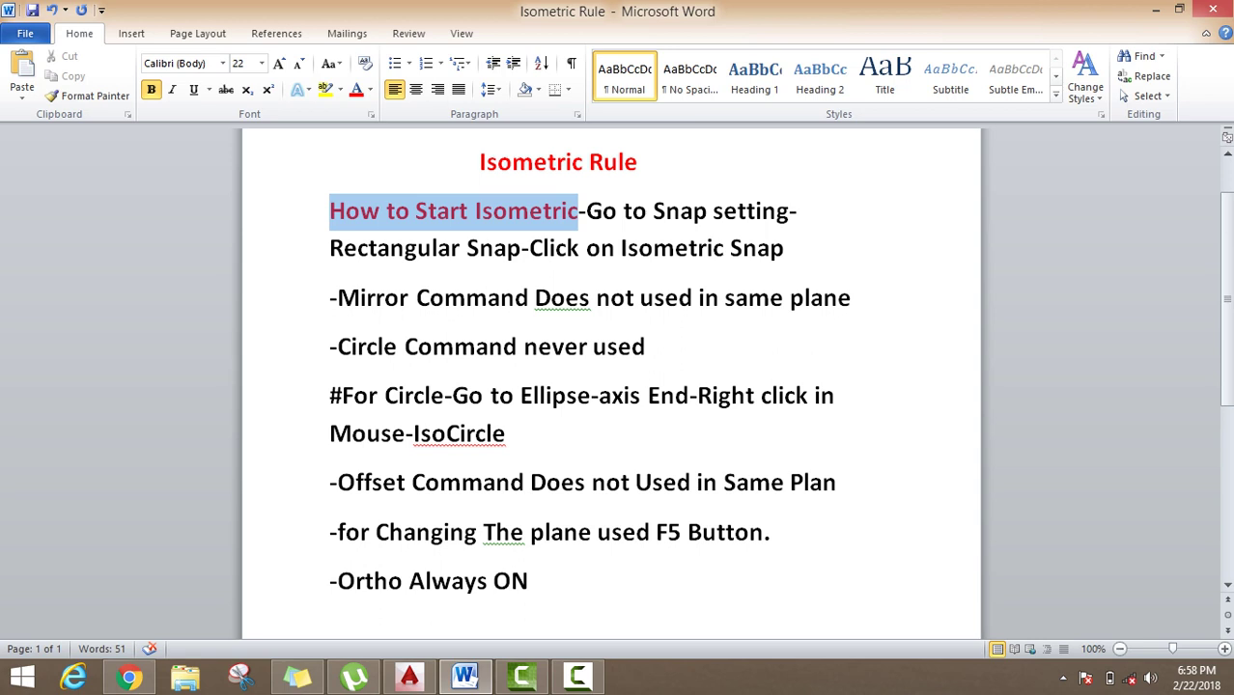
{"action": "key", "text": "ctrl+Right"}
{"action": "key", "text": "ctrl+shift+Right"}
{"action": "key", "text": "ctrl+shift+Right"}
{"action": "key", "text": "ctrl+shift+Right"}
{"action": "key", "text": "ctrl+shift+Right"}
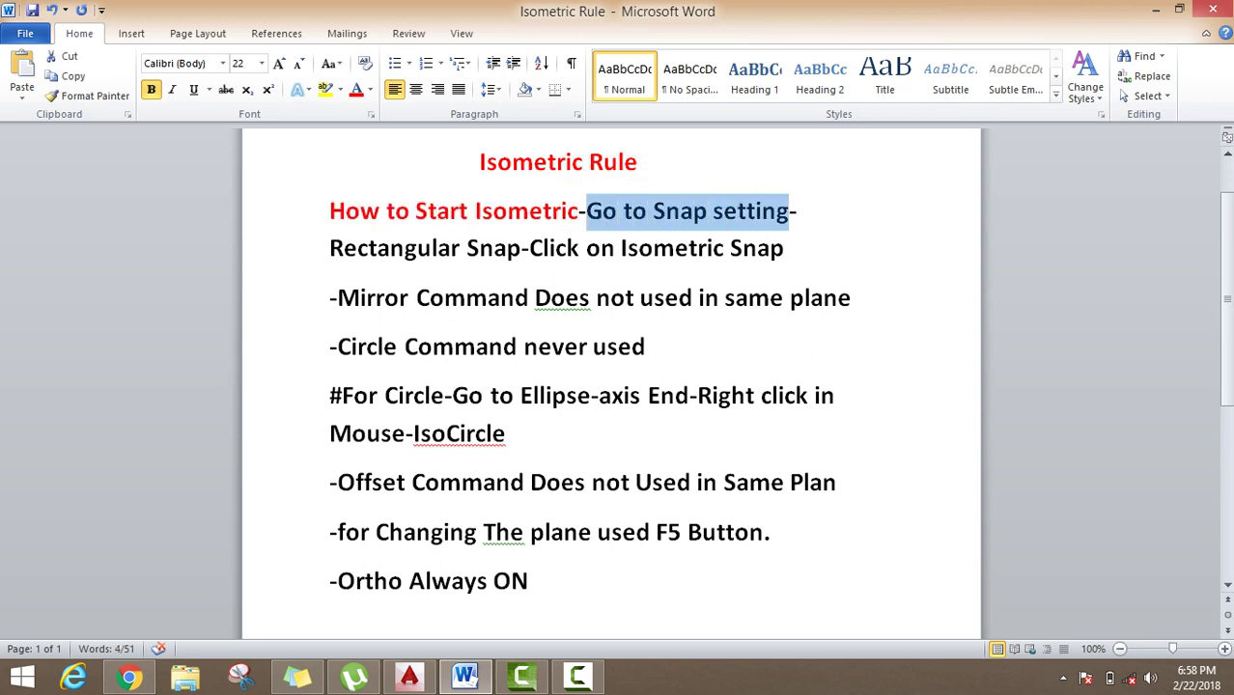
Back in AutoCAD, change the snap type to Isometric snap in Drafting Settings
{"action": "left_click", "coordinate": [409, 676]}
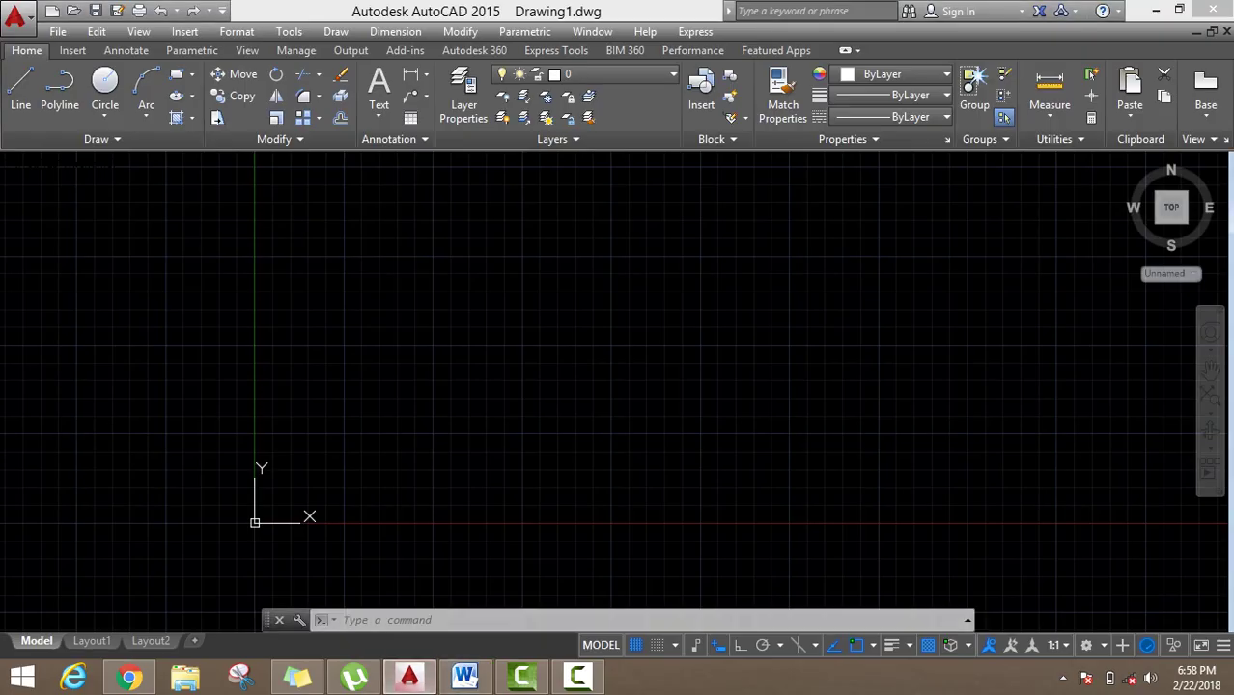
{"action": "left_click", "coordinate": [674, 645]}
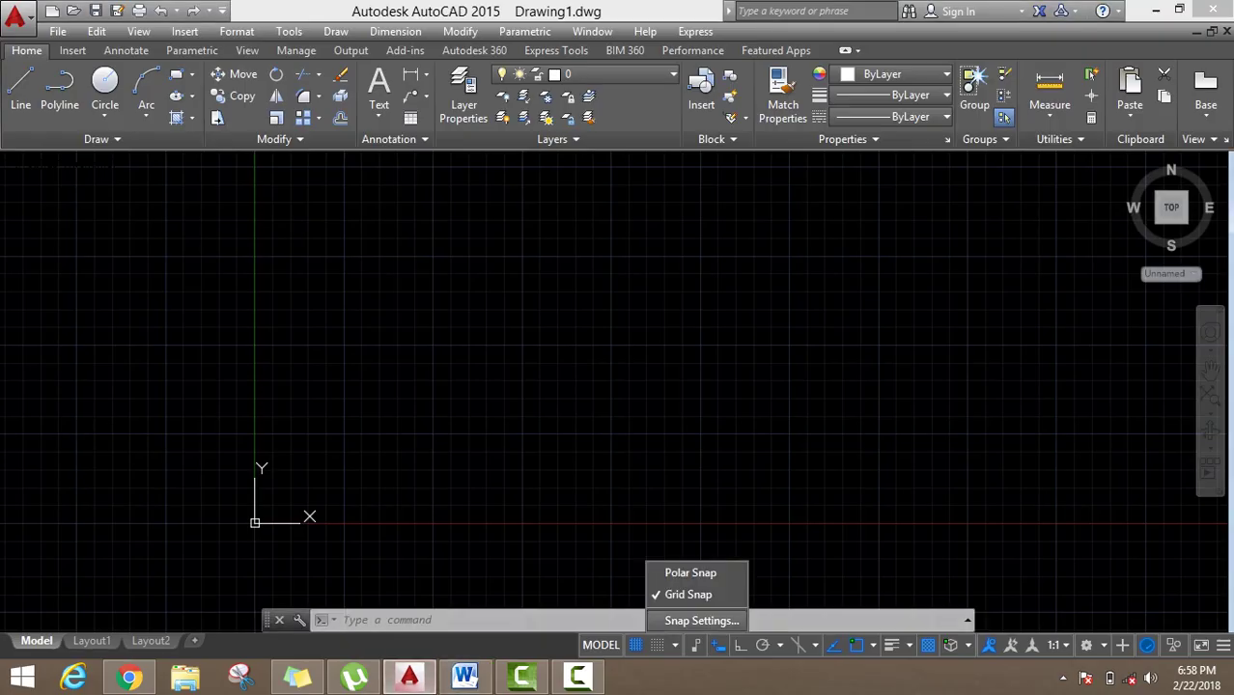
{"action": "left_click", "coordinate": [701, 621]}
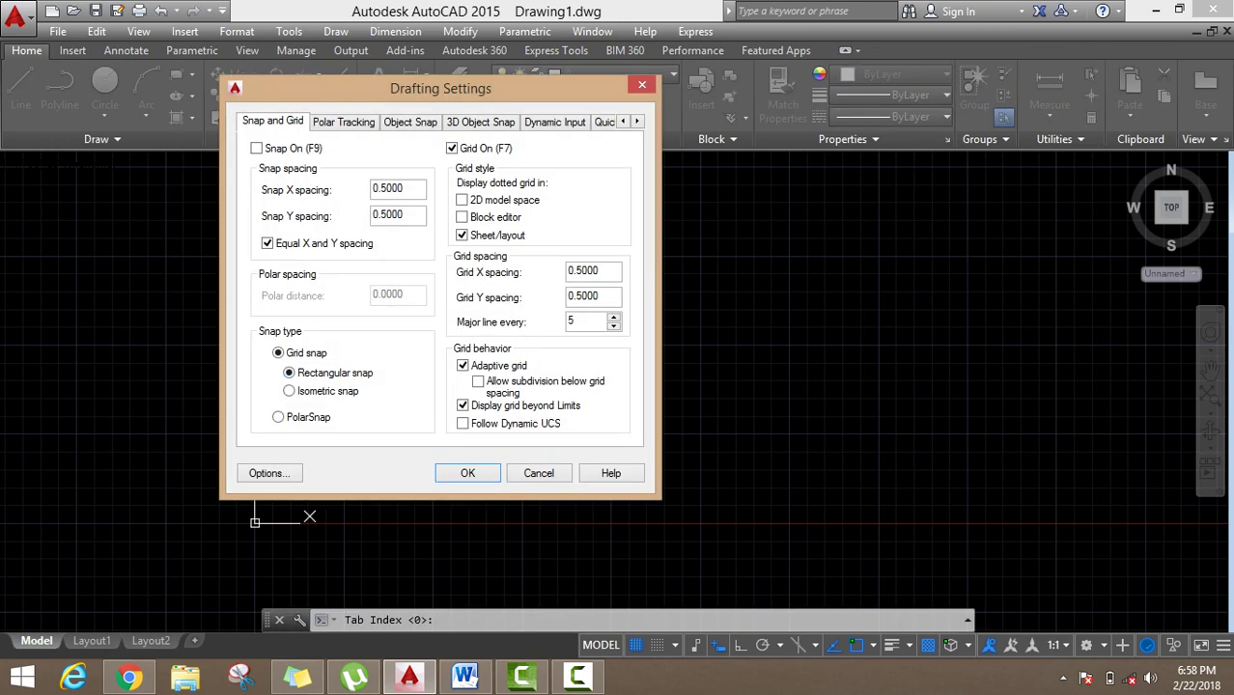
{"action": "left_click", "coordinate": [319, 390]}
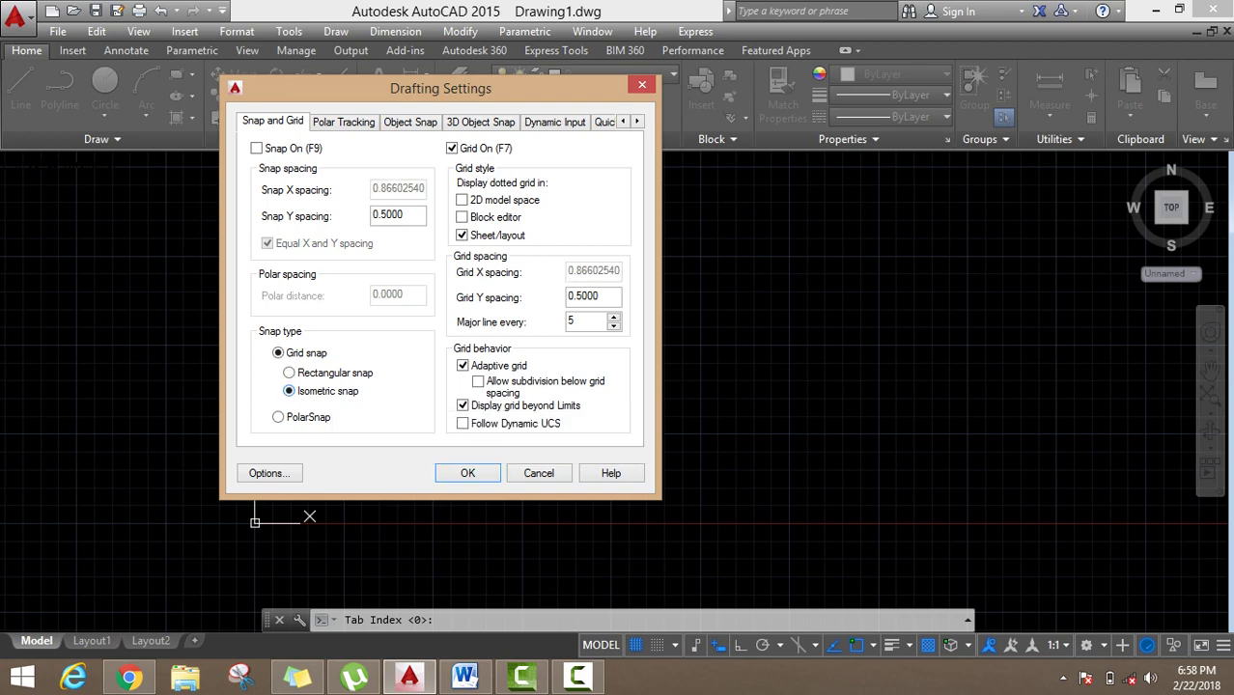
{"action": "left_click", "coordinate": [468, 473]}
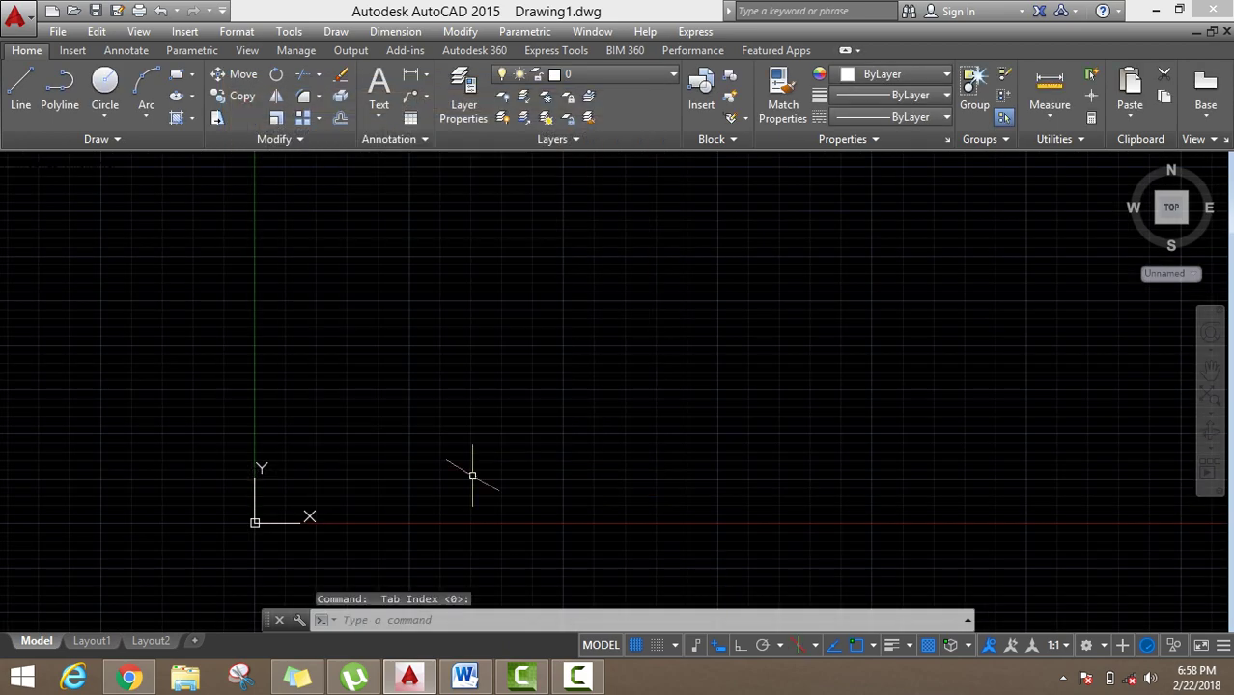
Cycle the working isoplane through top, right and left with F5
{"action": "middle_click_drag", "start_coordinate": [481, 445], "coordinate": [449, 459]}
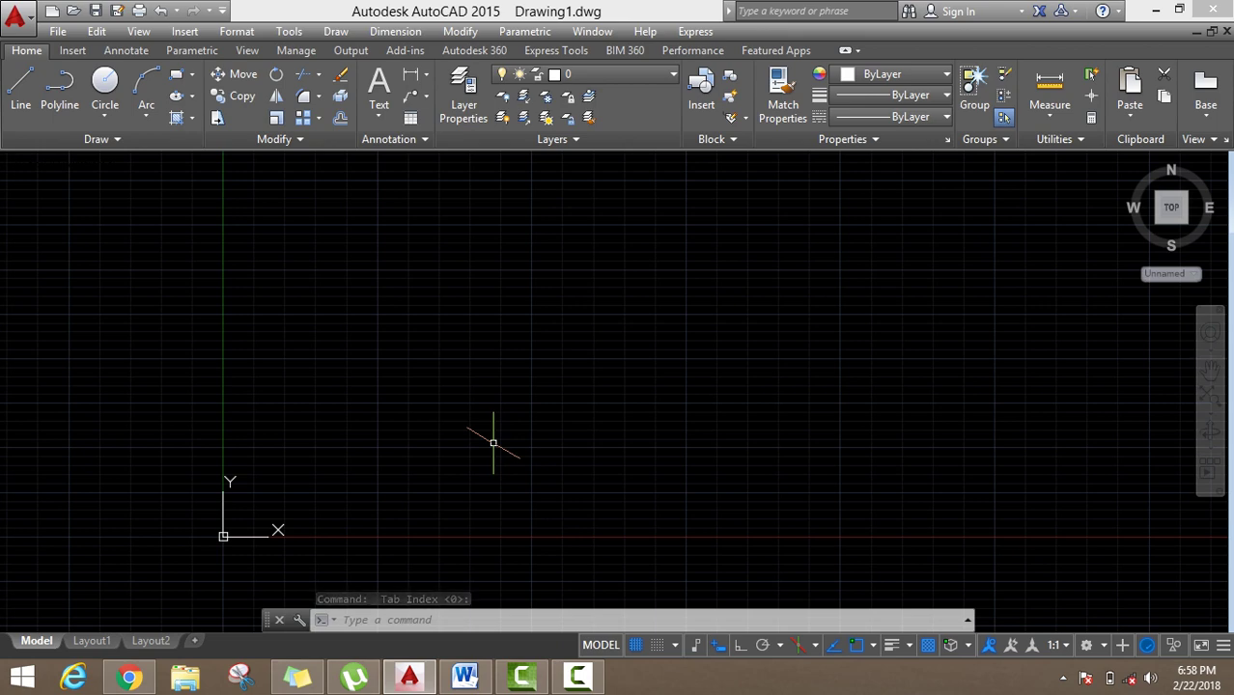
{"action": "key", "text": "F5"}
{"action": "key", "text": "F5"}
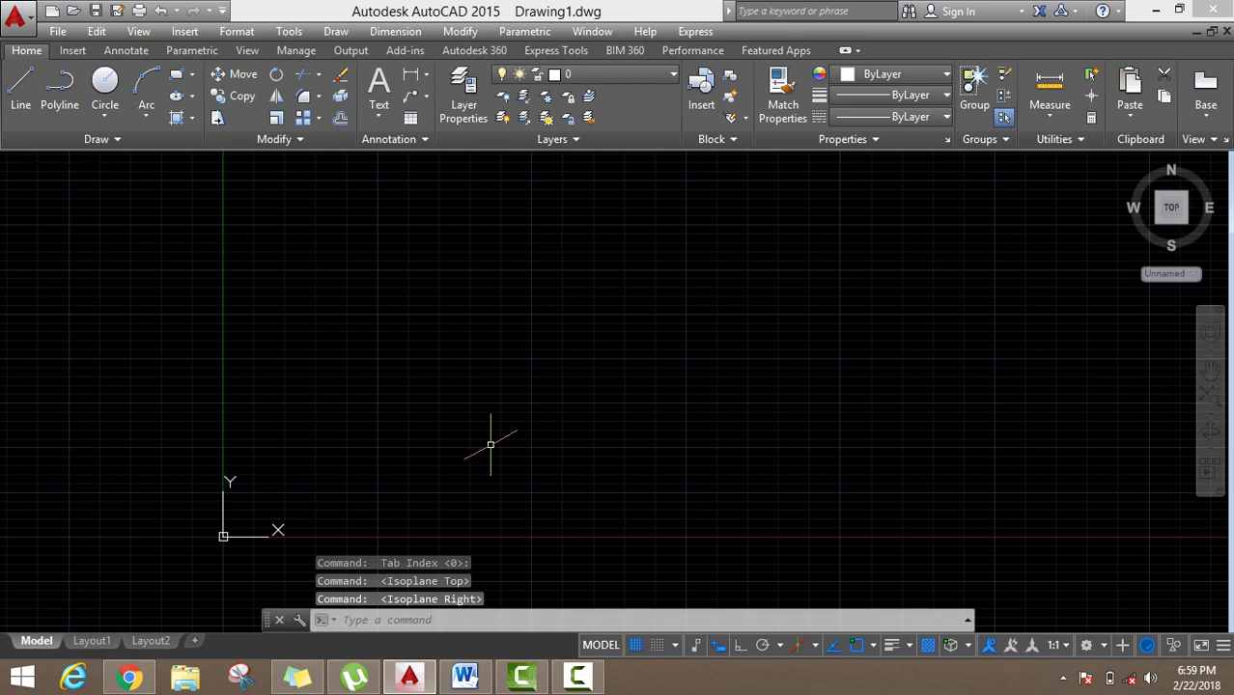
{"action": "key", "text": "F5"}
{"action": "key", "text": "F5"}
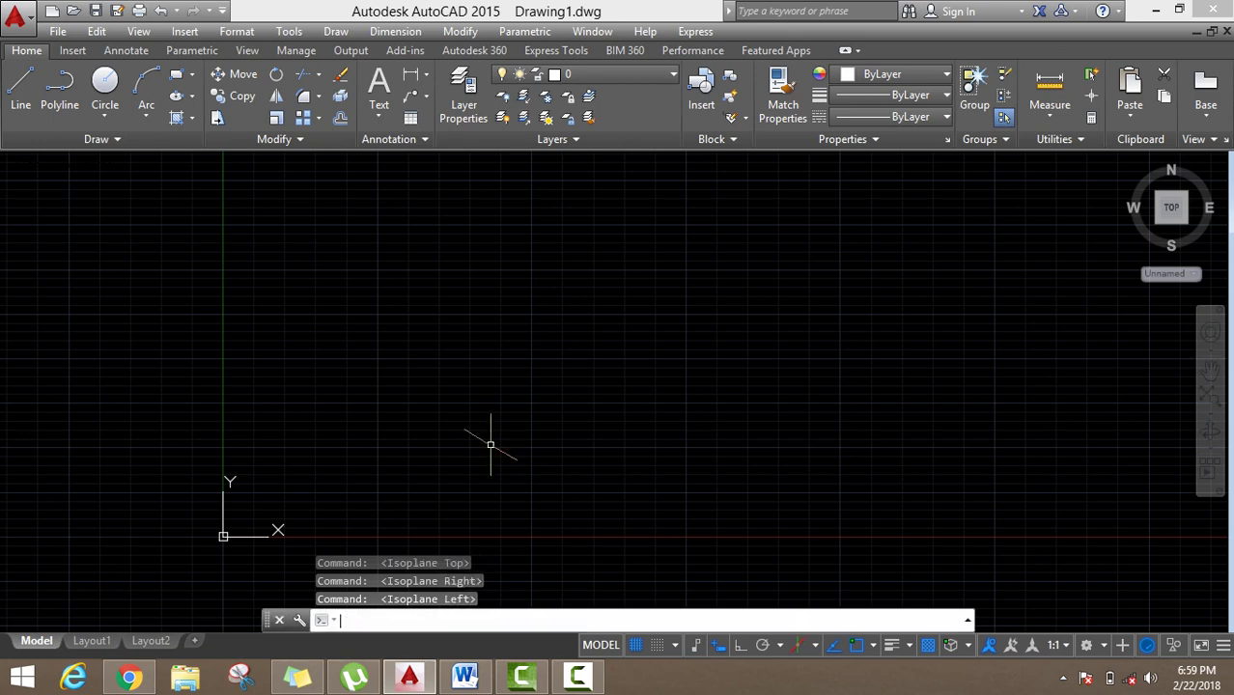
{"action": "key", "text": "F5"}
{"action": "key", "text": "F5"}
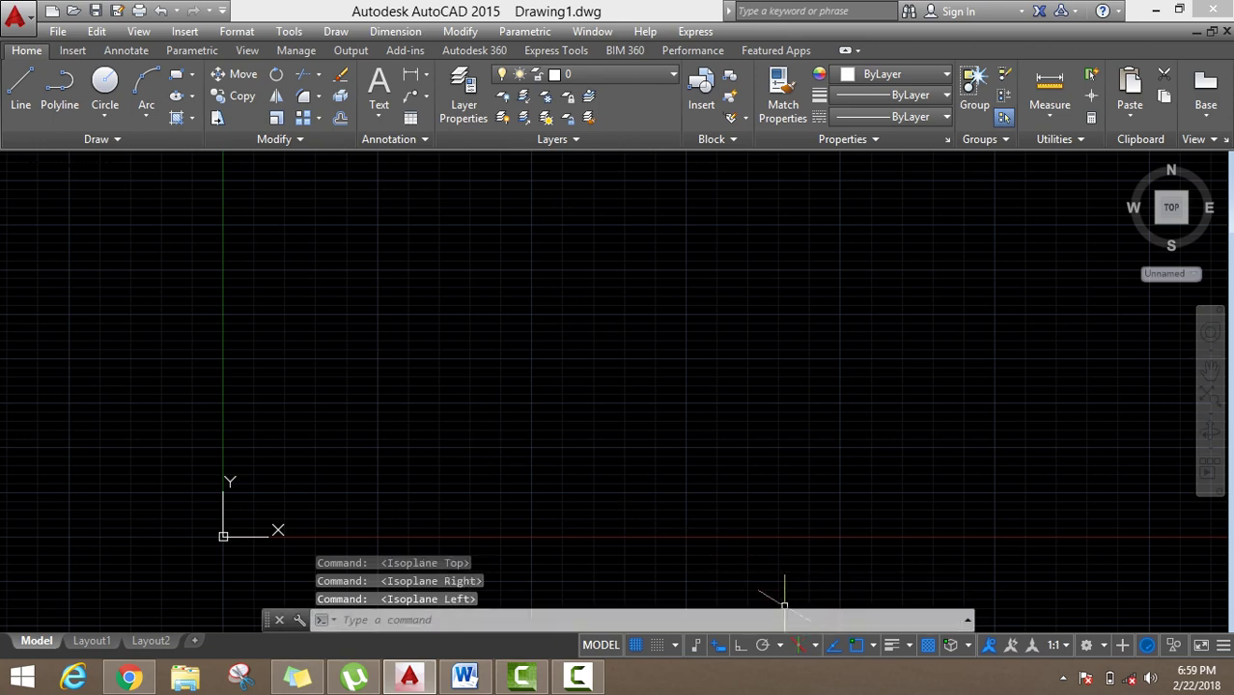
Choose an isoplane from the status-bar flyout, cycle back to Top, and turn Ortho on
{"action": "left_click", "coordinate": [814, 645]}
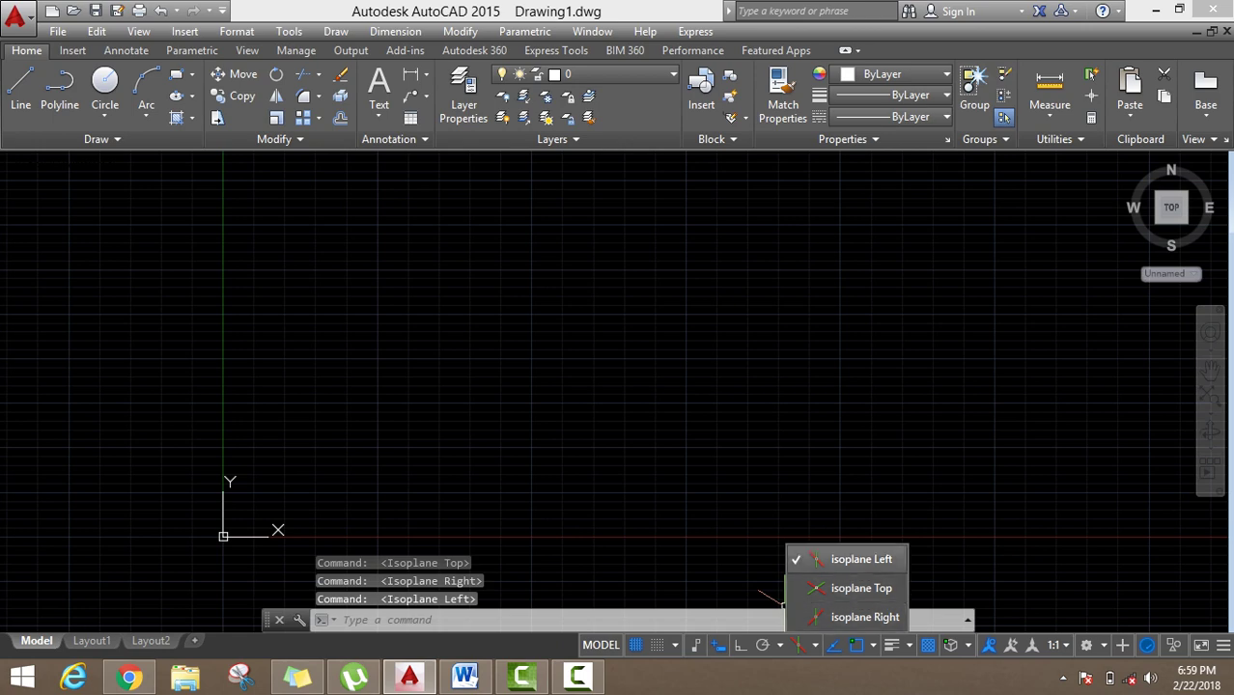
{"action": "left_click", "coordinate": [820, 588]}
{"action": "left_click", "coordinate": [565, 473]}
{"action": "left_click", "coordinate": [537, 462]}
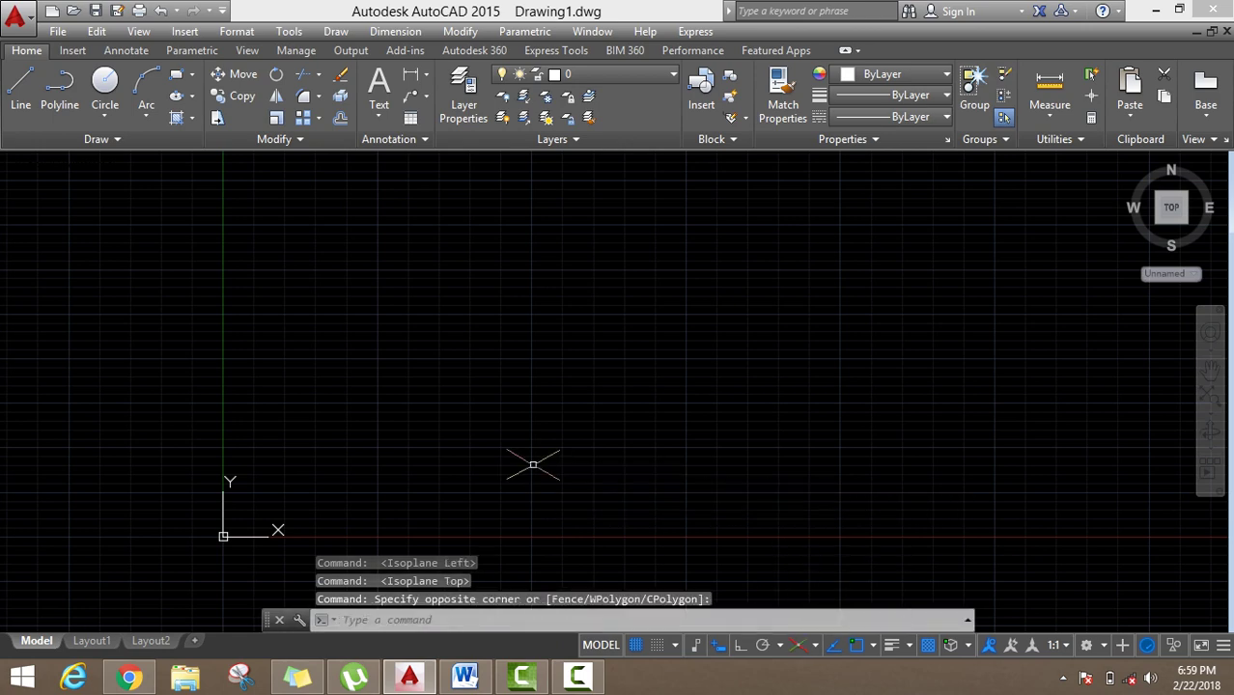
{"action": "key", "text": "F5"}
{"action": "key", "text": "F5"}
{"action": "key", "text": "F5"}
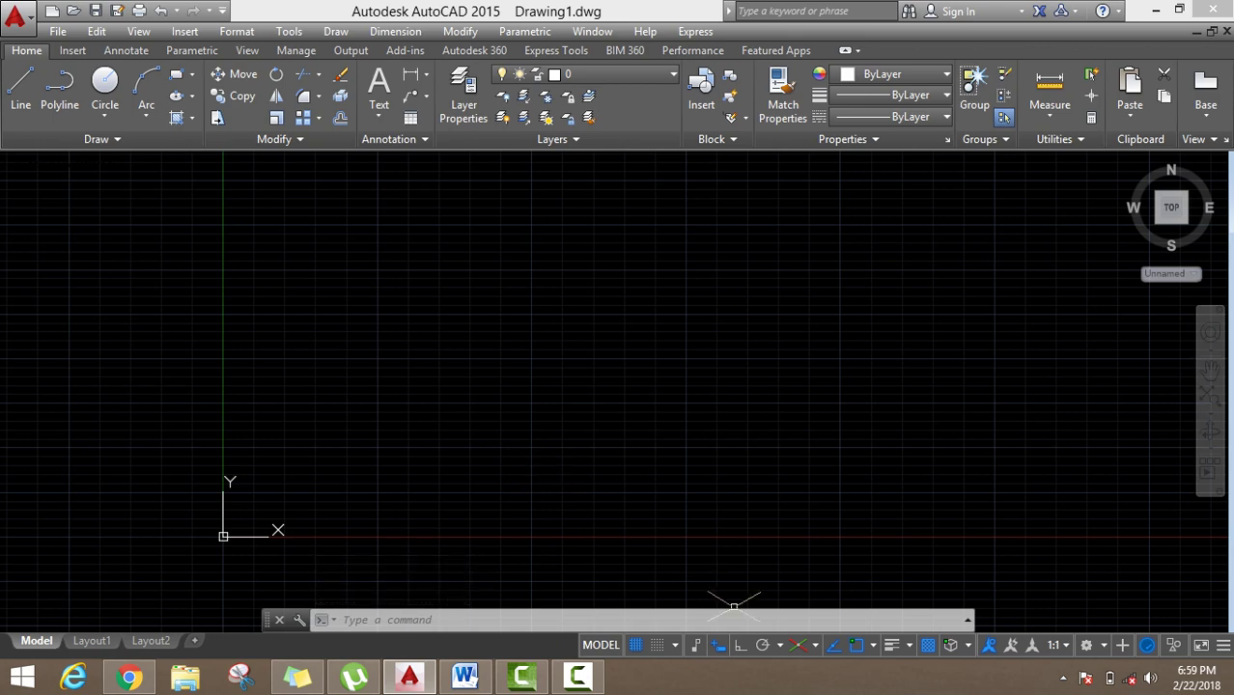
{"action": "key", "text": "F8"}
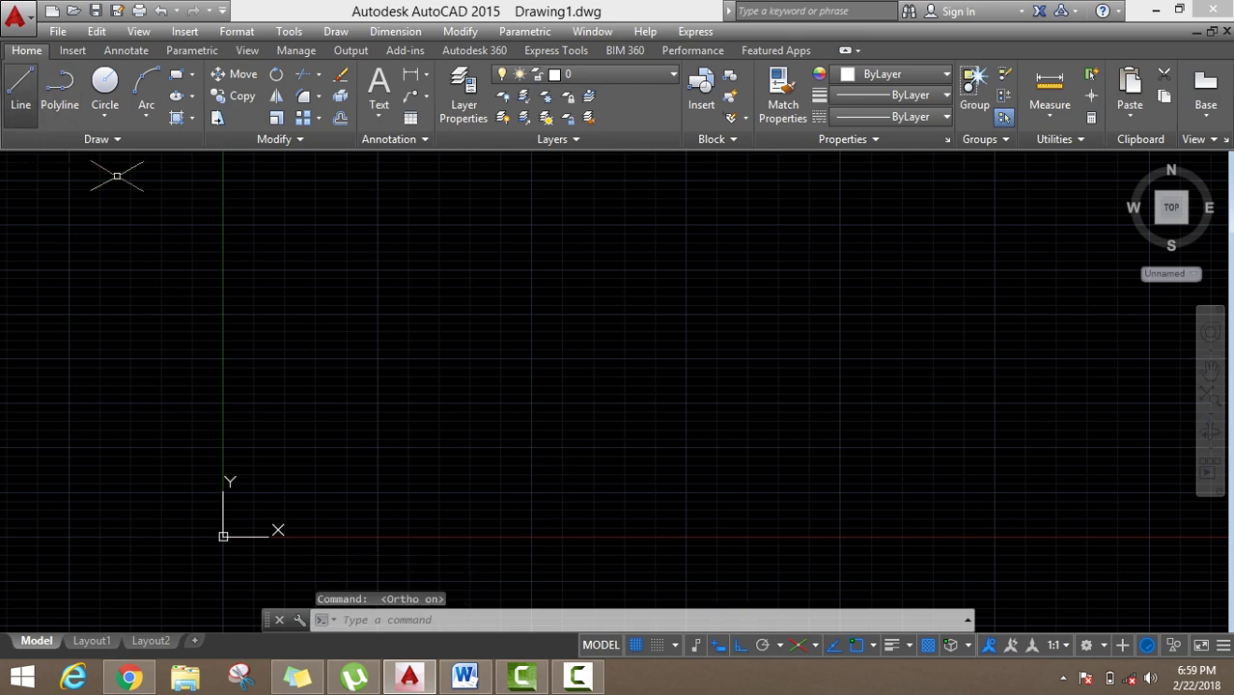
Start a line at a first point on the canvas, then switch to the Word notes
{"action": "left_click", "coordinate": [20, 88]}
{"action": "left_click", "coordinate": [417, 423]}
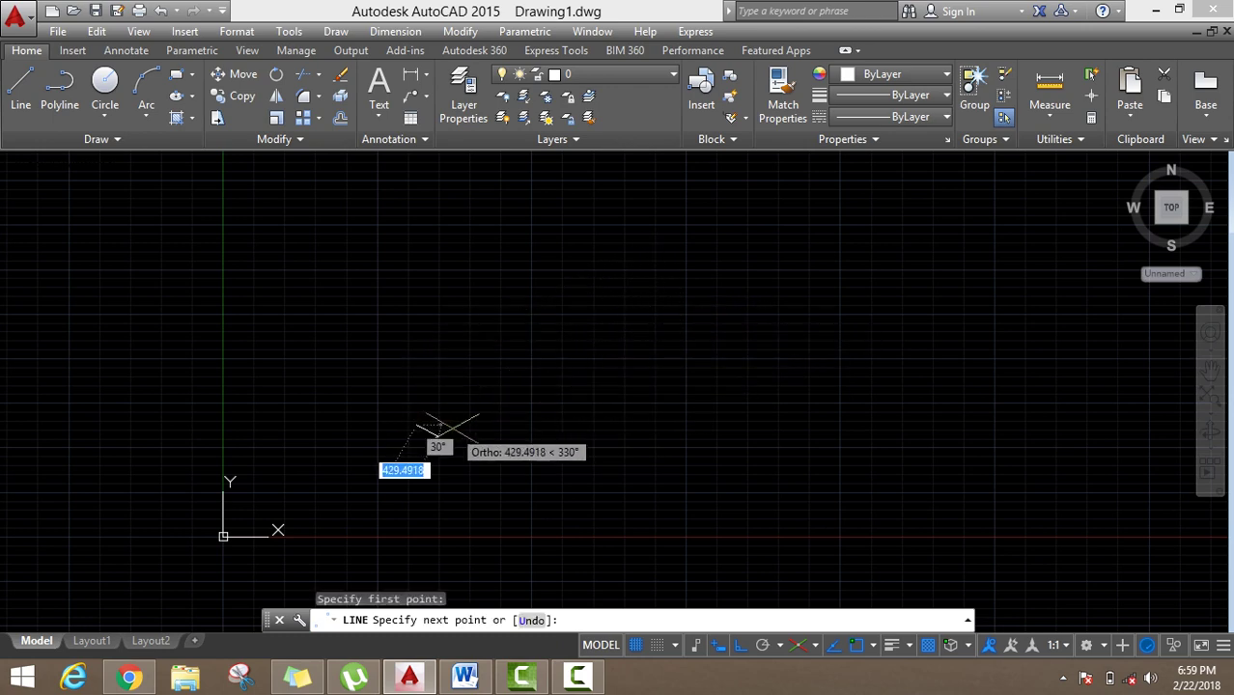
{"action": "middle_click_drag", "start_coordinate": [449, 428], "coordinate": [546, 410]}
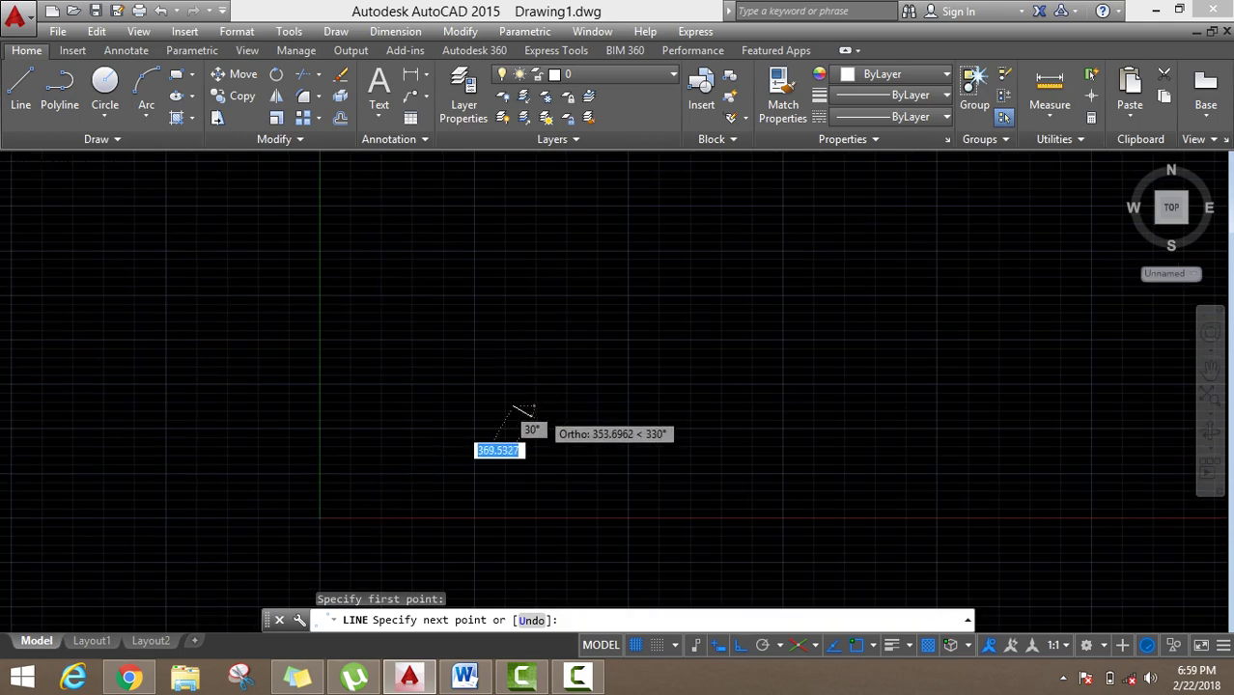
{"action": "left_click", "coordinate": [464, 675]}
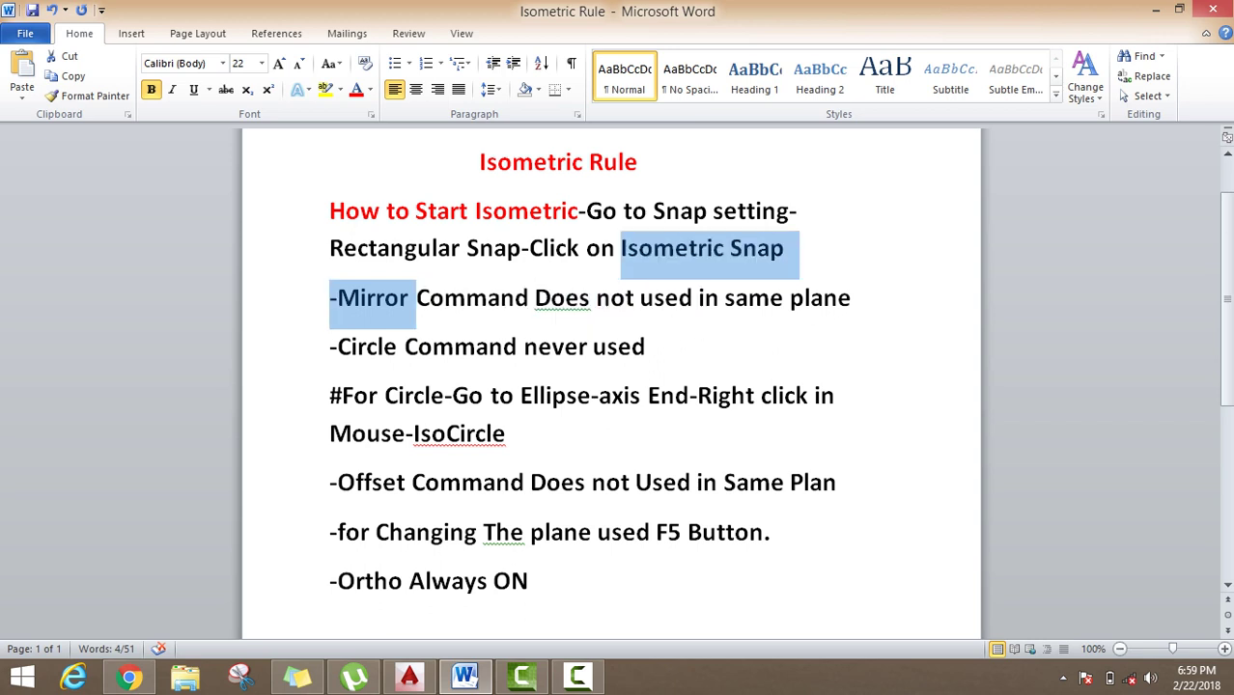
Highlight the Mirror, Circle, IsoCircle and Offset rules one at a time
{"action": "left_click_drag", "start_coordinate": [337, 297], "coordinate": [850, 297]}
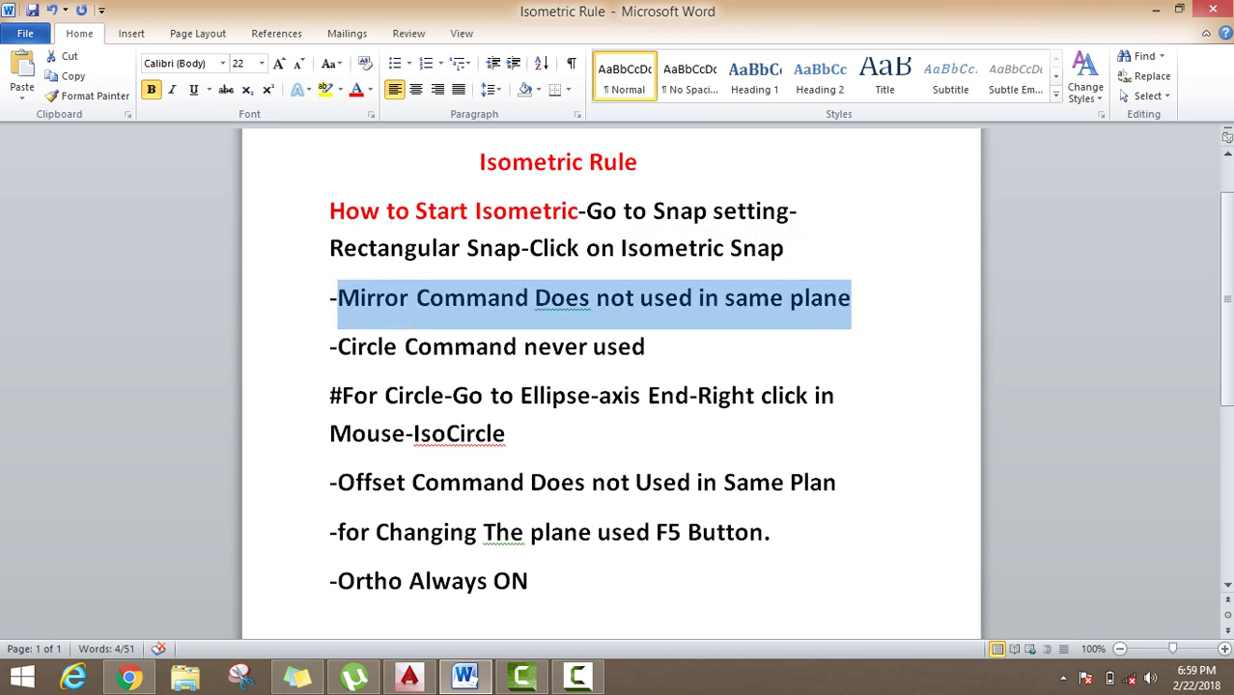
{"action": "left_click_drag", "start_coordinate": [337, 346], "coordinate": [645, 347]}
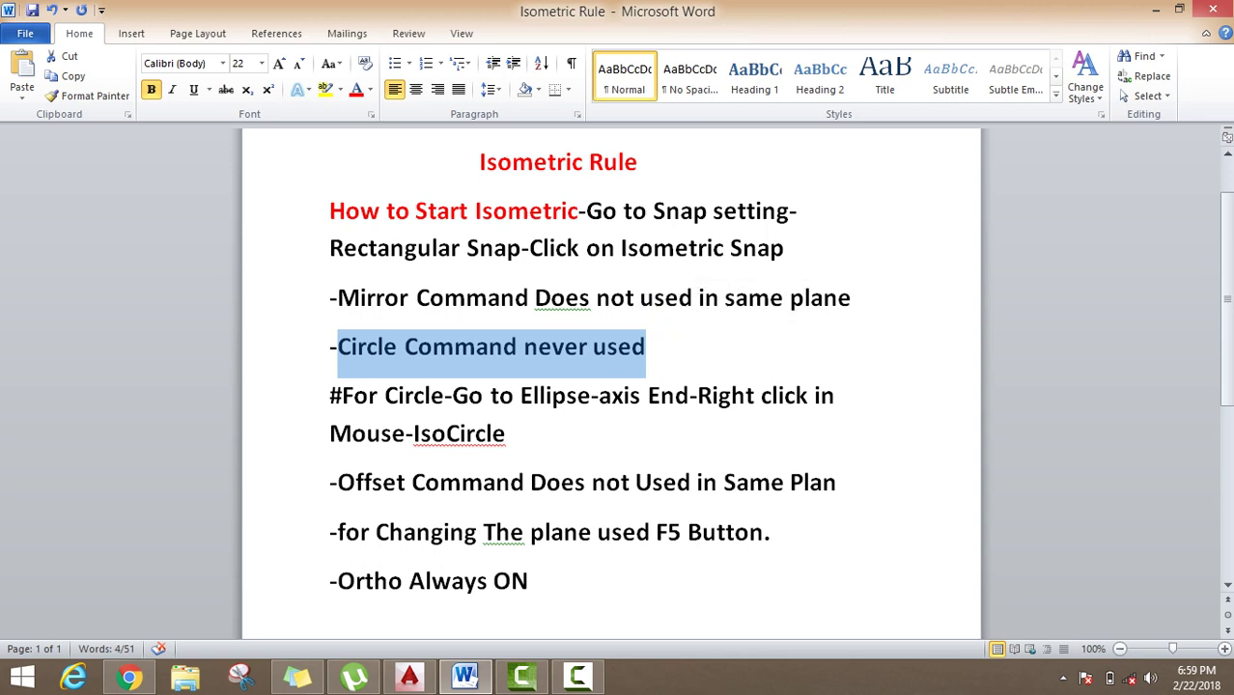
{"action": "mouse_move", "coordinate": [342, 395]}
{"action": "left_mouse_down"}
{"action": "mouse_move", "coordinate": [758, 395]}
{"action": "mouse_move", "coordinate": [511, 433]}
{"action": "left_mouse_up"}
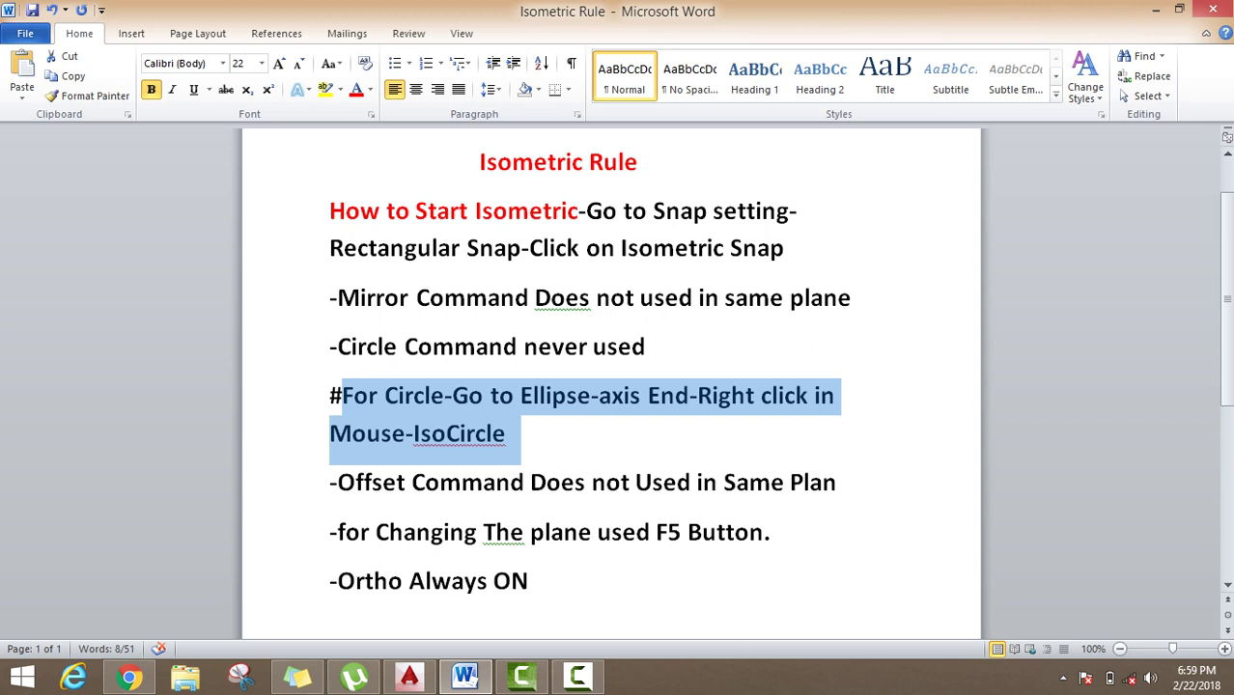
{"action": "left_click", "coordinate": [459, 434]}
{"action": "left_click", "coordinate": [355, 482]}
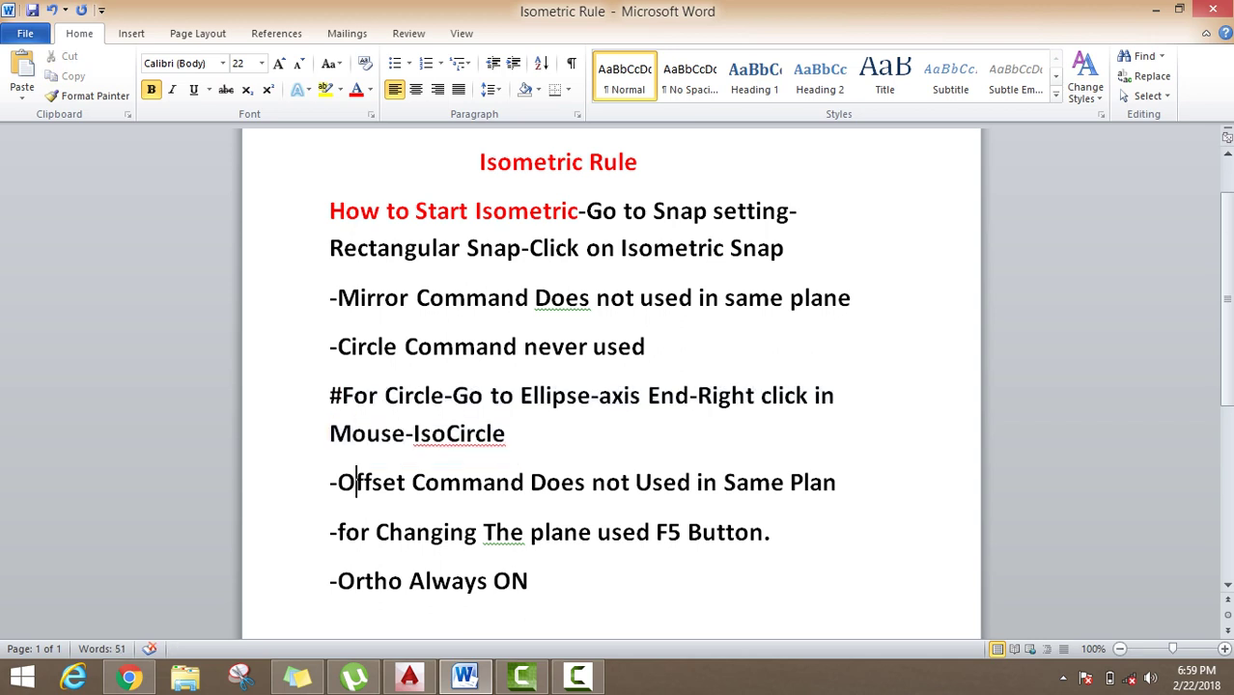
{"action": "left_click_drag", "start_coordinate": [356, 482], "coordinate": [790, 482]}
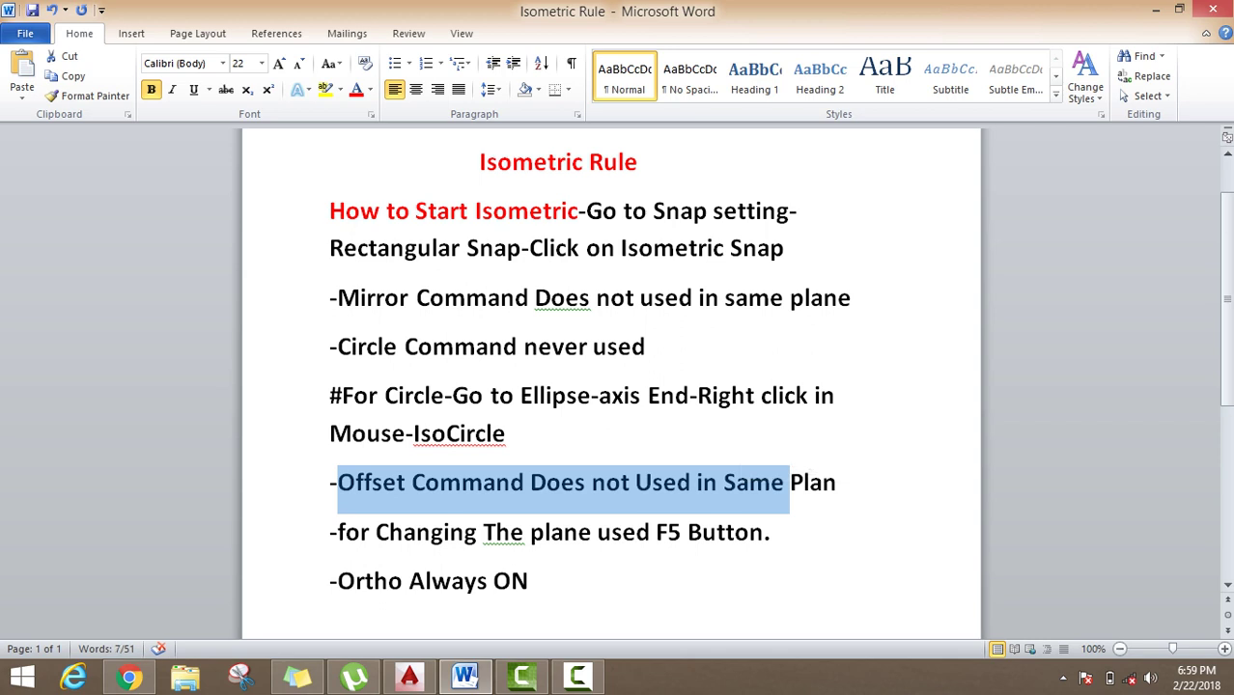
Highlight the F5 plane and Ortho Always ON rules, select the whole list, then return to AutoCAD
{"action": "left_click_drag", "start_coordinate": [337, 532], "coordinate": [763, 532]}
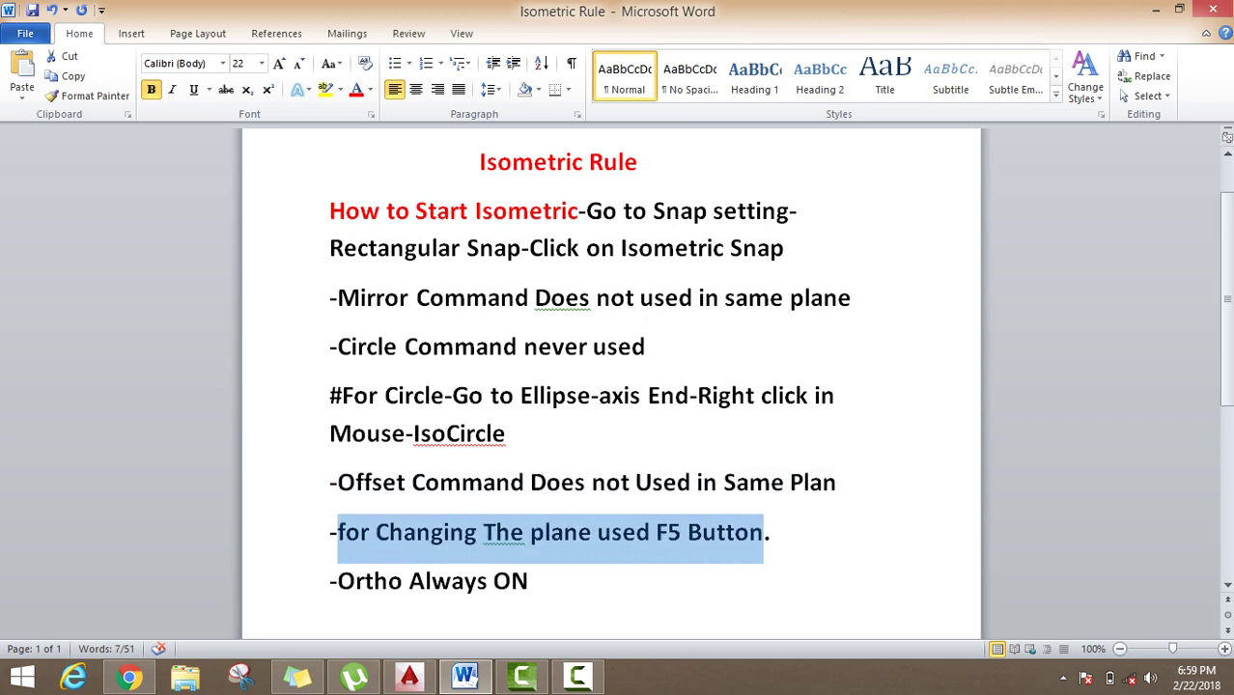
{"action": "left_click_drag", "start_coordinate": [337, 581], "coordinate": [538, 581]}
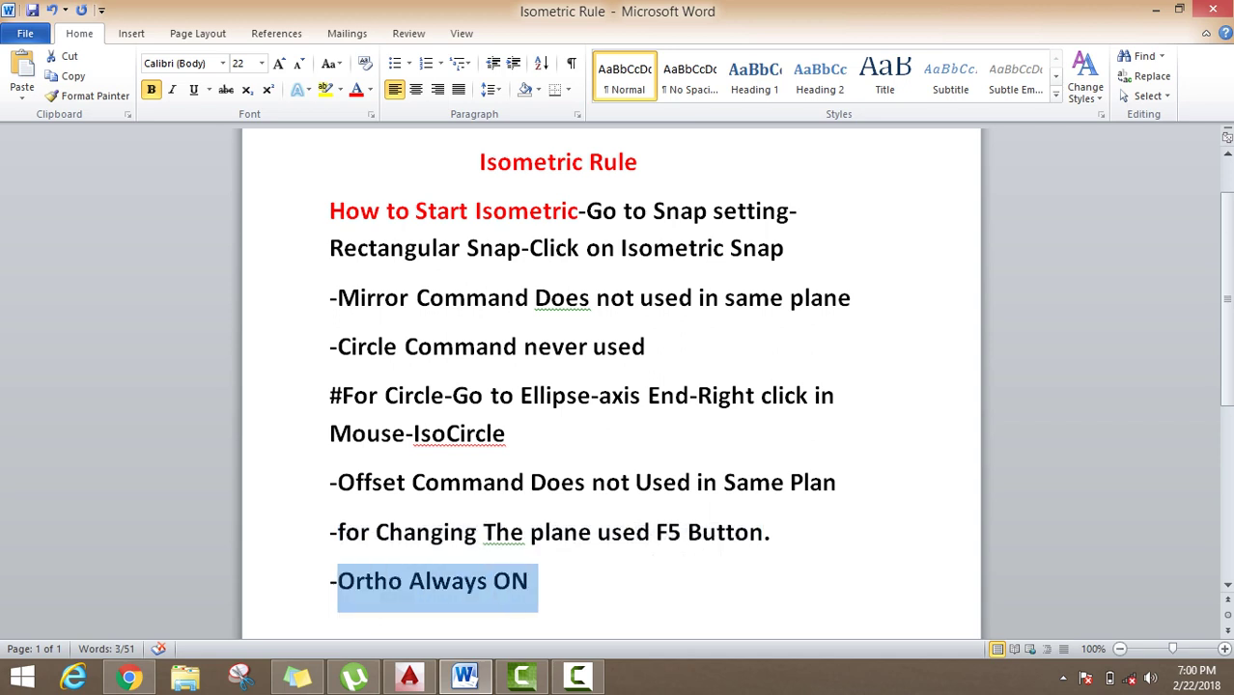
{"action": "mouse_move", "coordinate": [537, 581]}
{"action": "left_mouse_down"}
{"action": "mouse_move", "coordinate": [498, 162]}
{"action": "mouse_move", "coordinate": [473, 162]}
{"action": "left_mouse_up"}
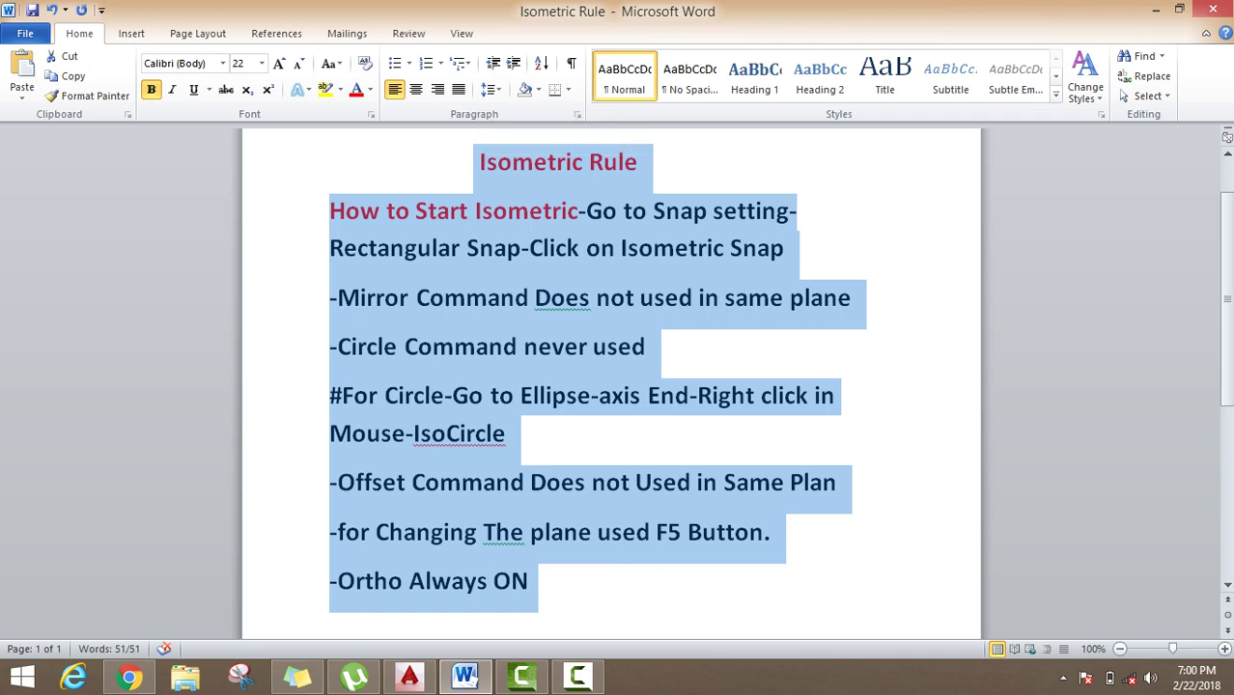
{"action": "left_click", "coordinate": [128, 676]}
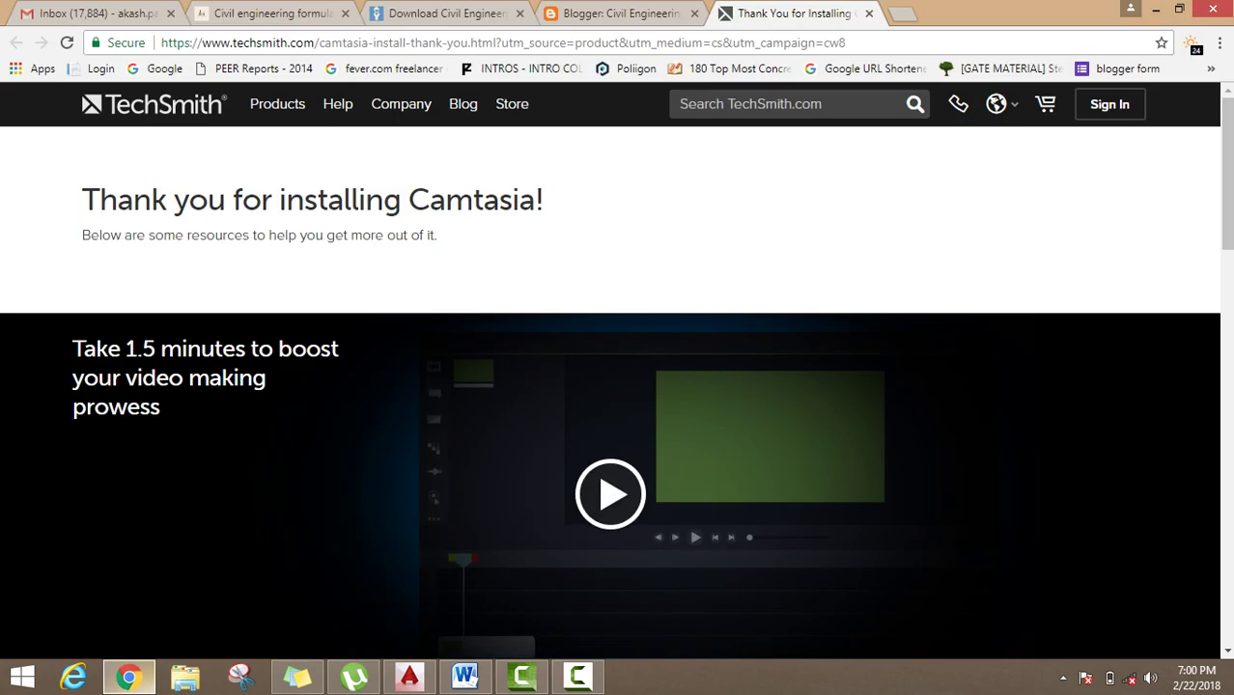
{"action": "left_click", "coordinate": [128, 676]}
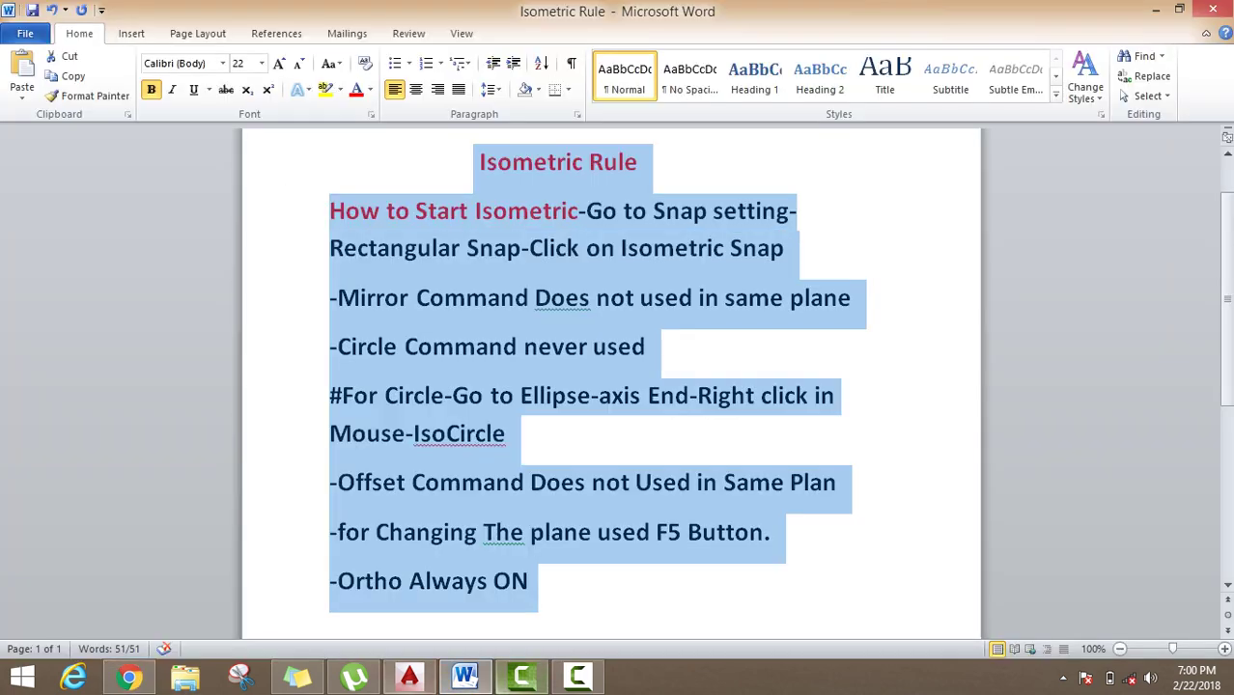
{"action": "key", "text": "alt+Tab"}
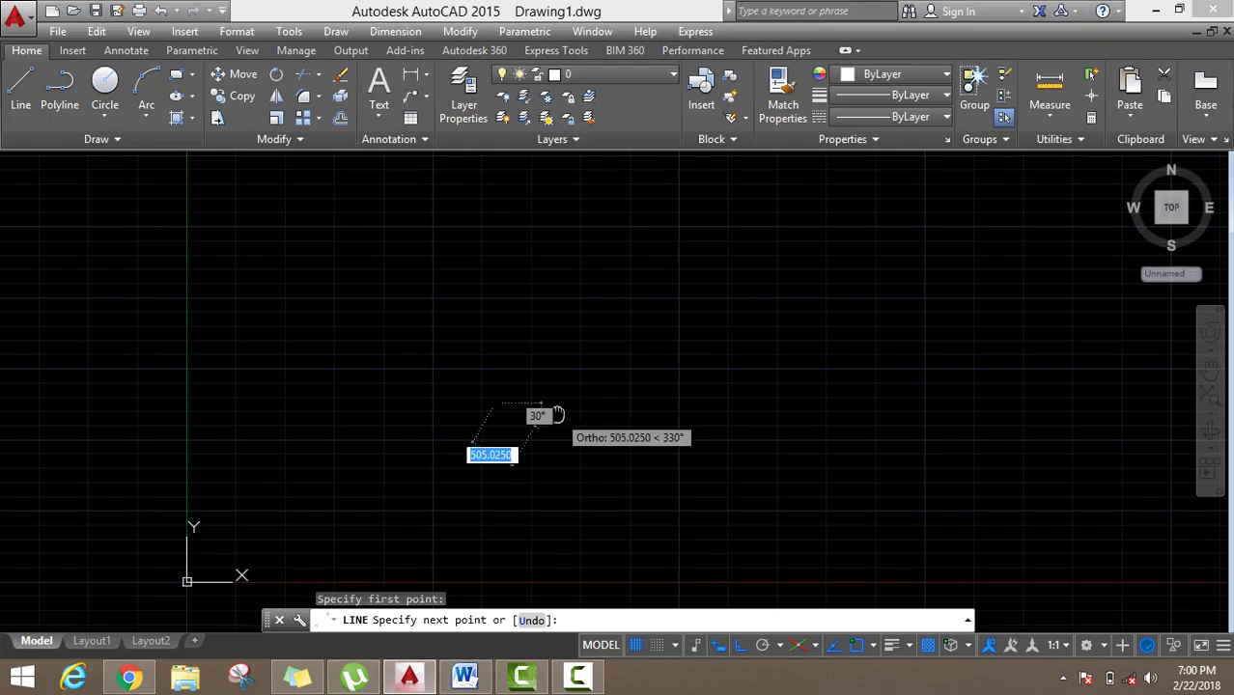
Draw the first 100-unit block edge at 30°
{"action": "scroll", "coordinate": [557, 415], "scroll_direction": "up", "scroll_amount": 2}
{"action": "scroll", "coordinate": [383, 443], "scroll_direction": "down", "scroll_amount": 2}
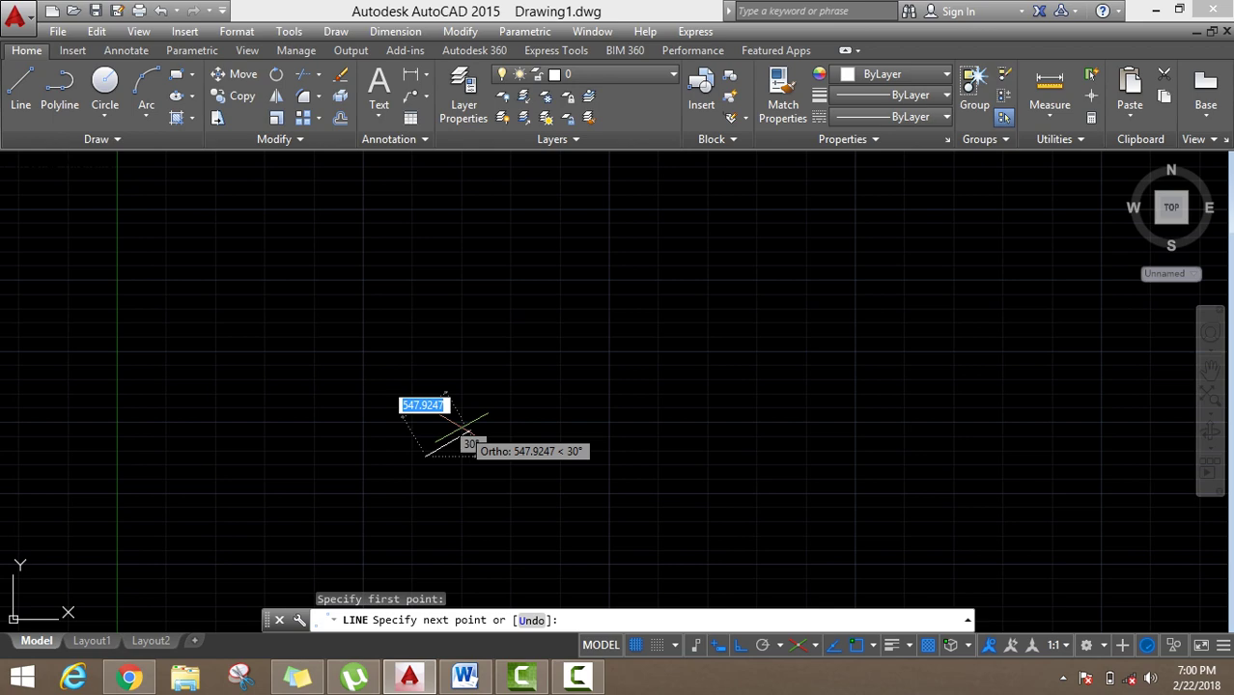
{"action": "scroll", "coordinate": [472, 431], "scroll_direction": "up", "scroll_amount": 1}
{"action": "scroll", "coordinate": [487, 447], "scroll_direction": "up", "scroll_amount": 2}
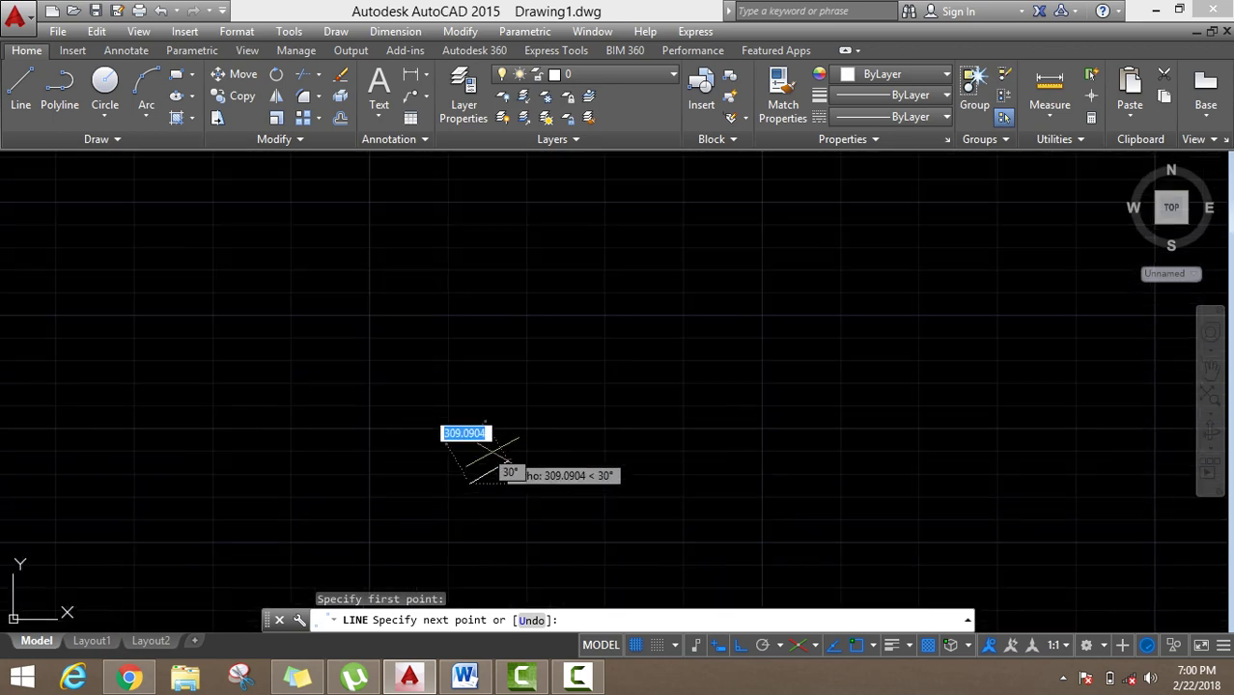
{"action": "middle_click_drag", "start_coordinate": [507, 457], "coordinate": [524, 441]}
{"action": "type", "text": "100"}
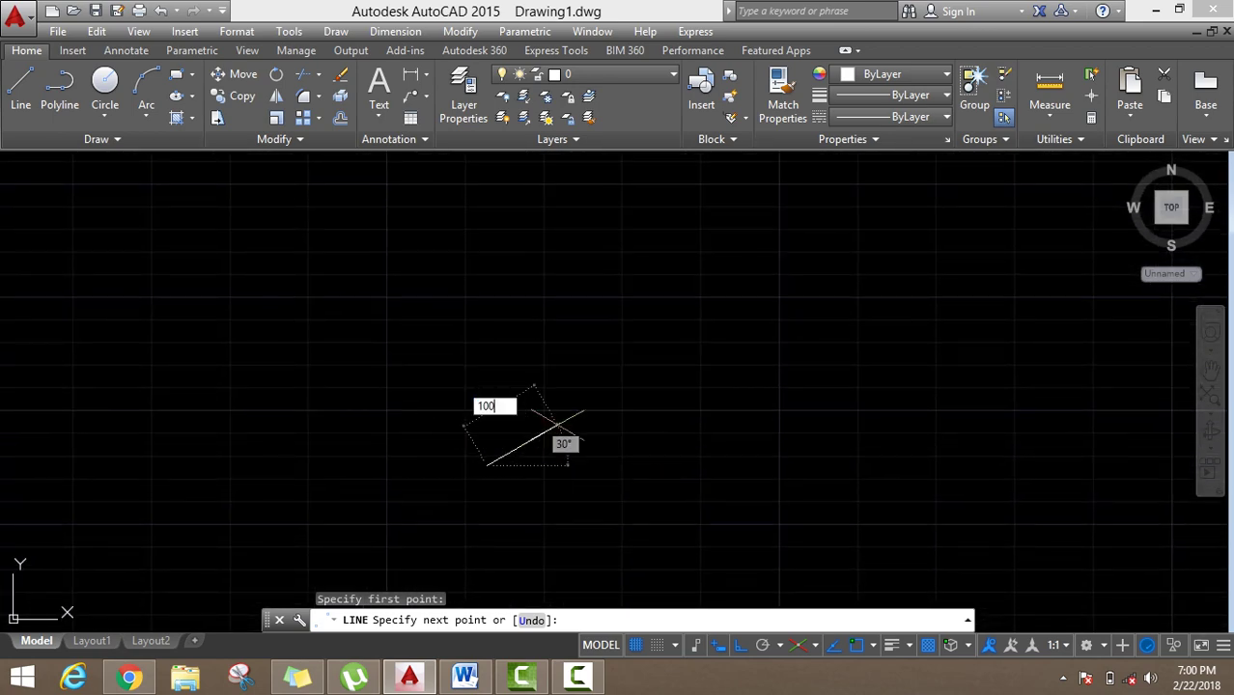
{"action": "key", "text": "Return"}
{"action": "scroll", "coordinate": [483, 289], "scroll_direction": "up", "scroll_amount": 1}
{"action": "scroll", "coordinate": [473, 308], "scroll_direction": "up", "scroll_amount": 2}
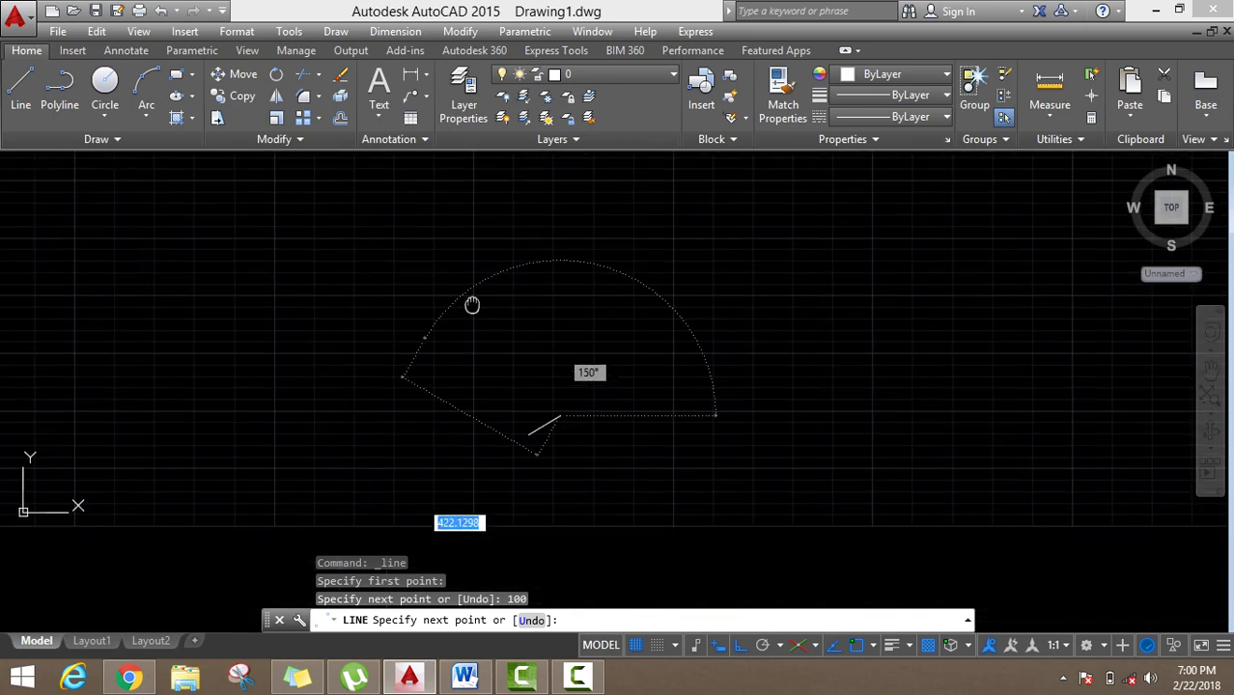
In Isoplane Right, add a 100-unit vertical edge and a 100-unit edge at 150°
{"action": "key", "text": "F5"}
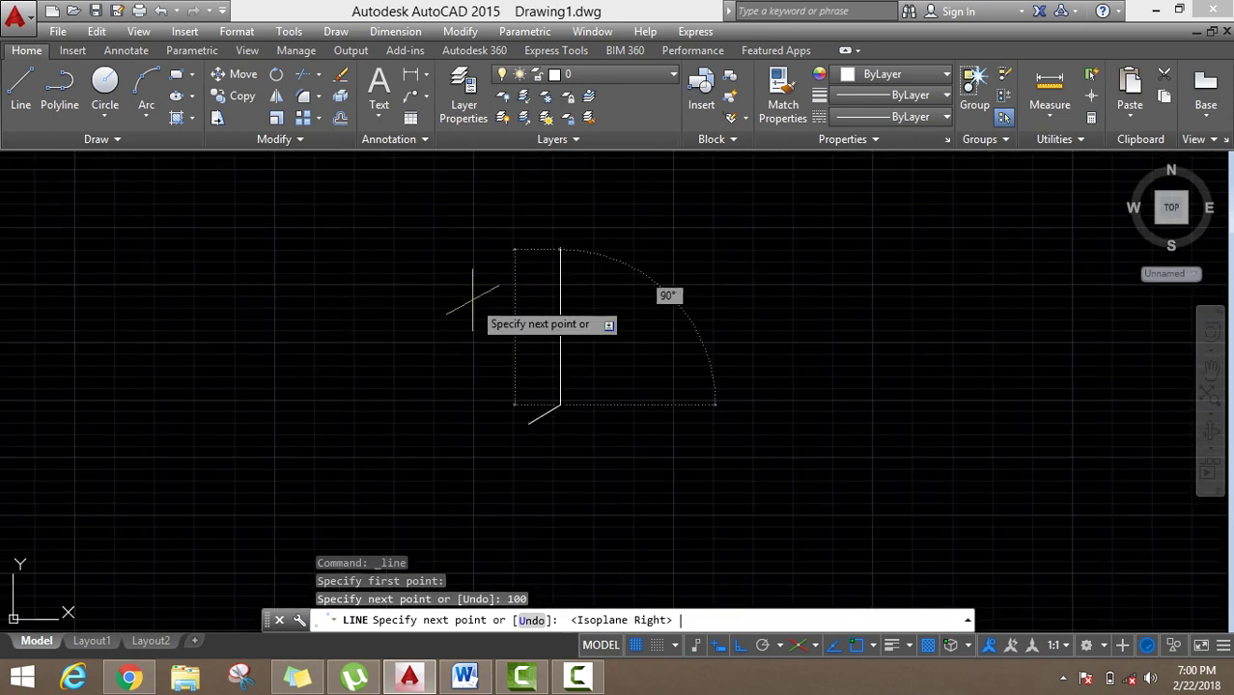
{"action": "type", "text": "100"}
{"action": "key", "text": "Return"}
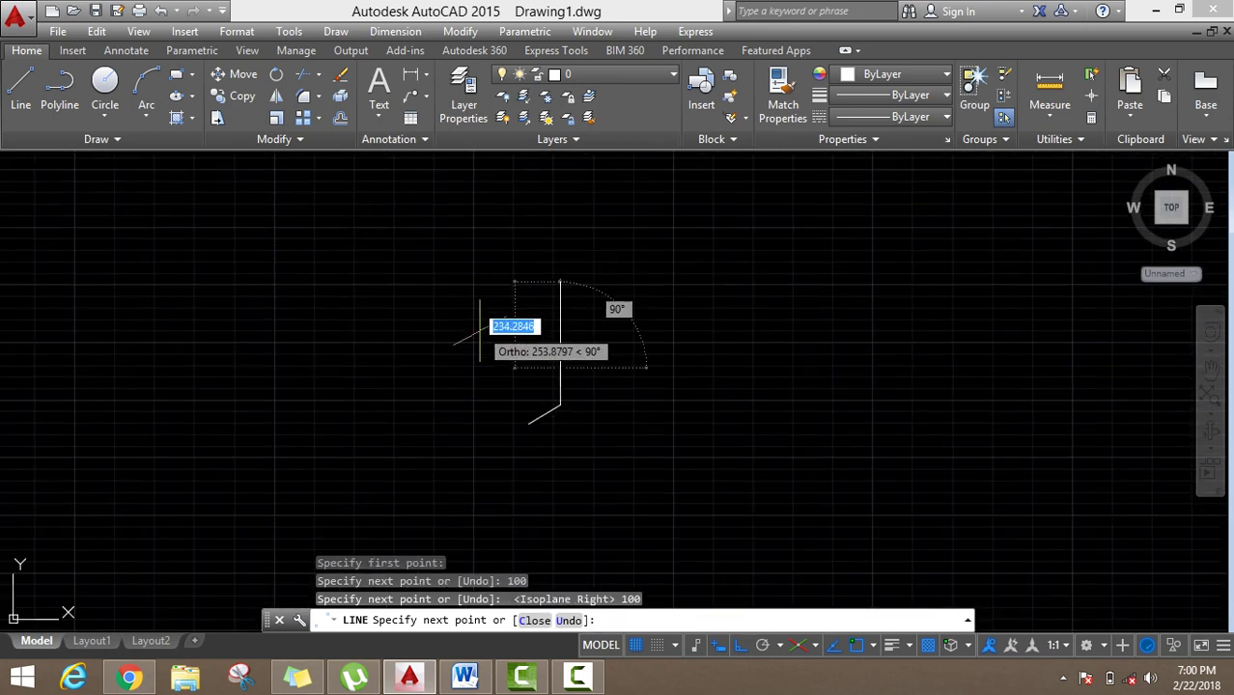
{"action": "type", "text": "100"}
{"action": "key", "text": "Return"}
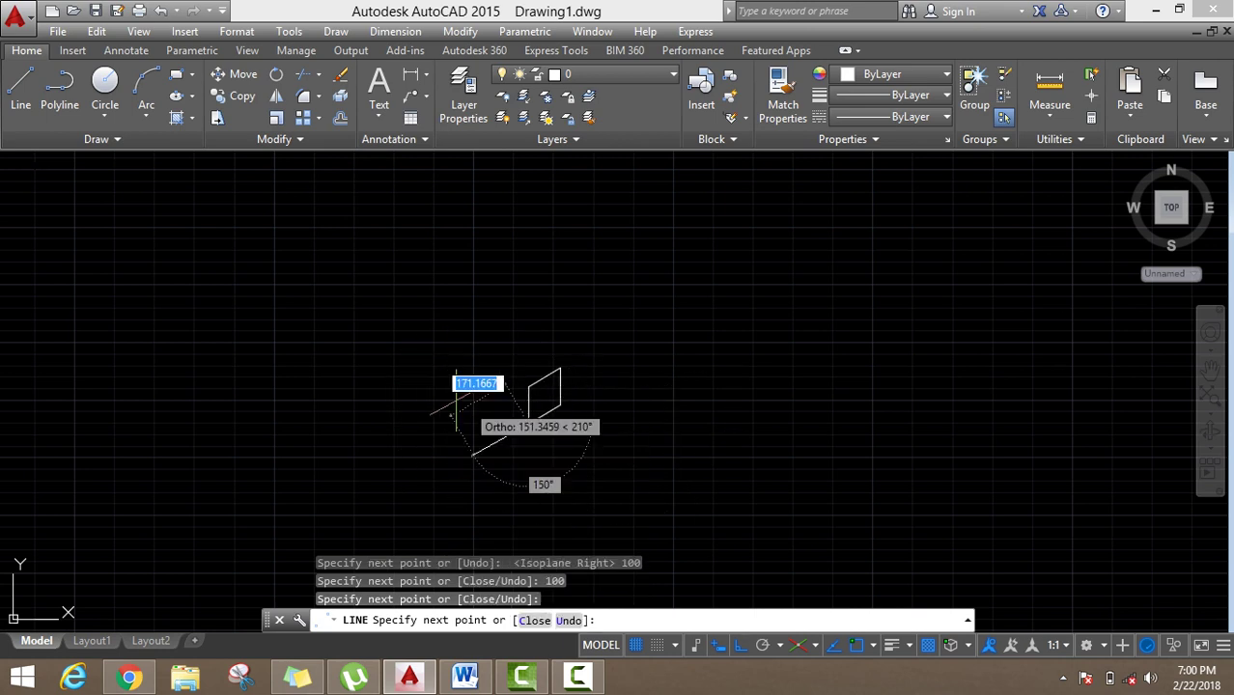
In Isoplane Left, add the last 100-unit edges and end the line command
{"action": "key", "text": "F5"}
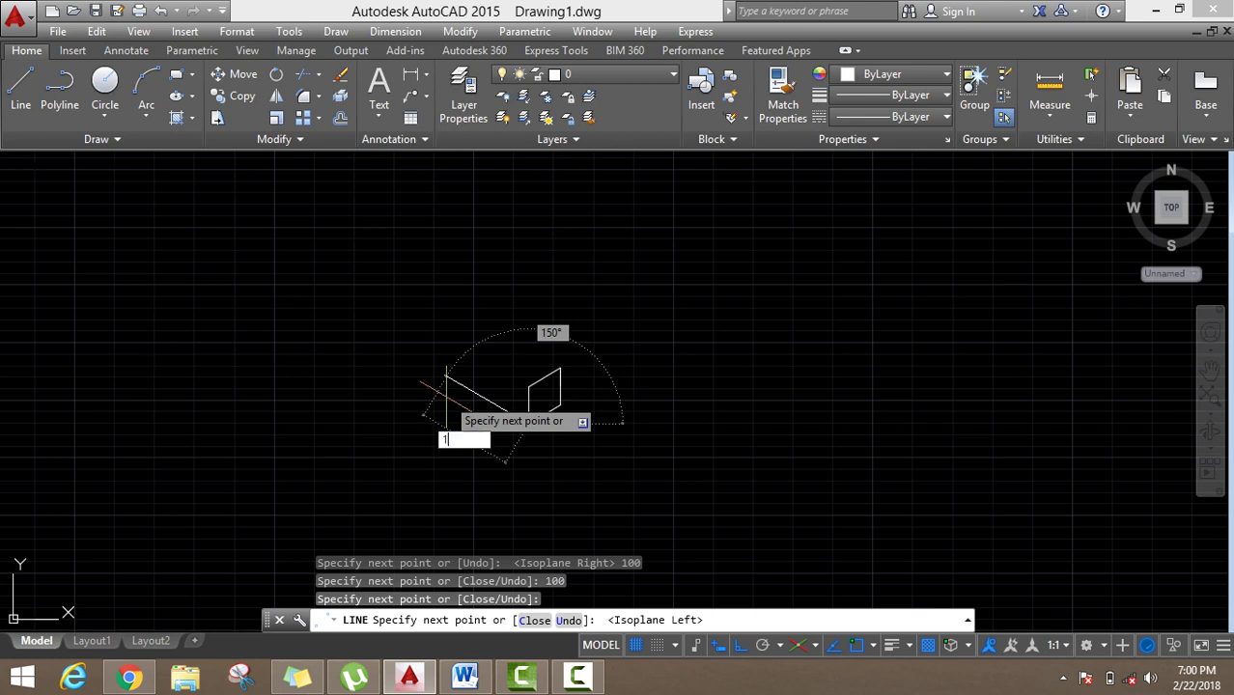
{"action": "type", "text": "00"}
{"action": "key", "text": "Return"}
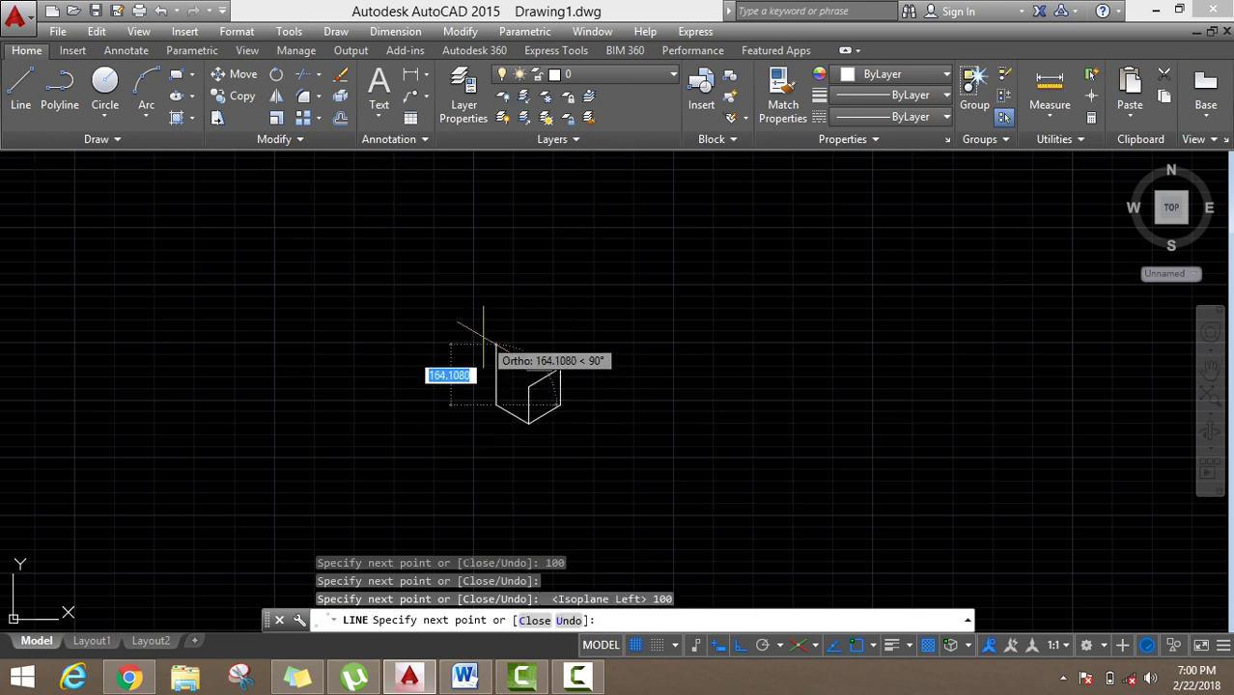
{"action": "type", "text": "100"}
{"action": "key", "text": "Return"}
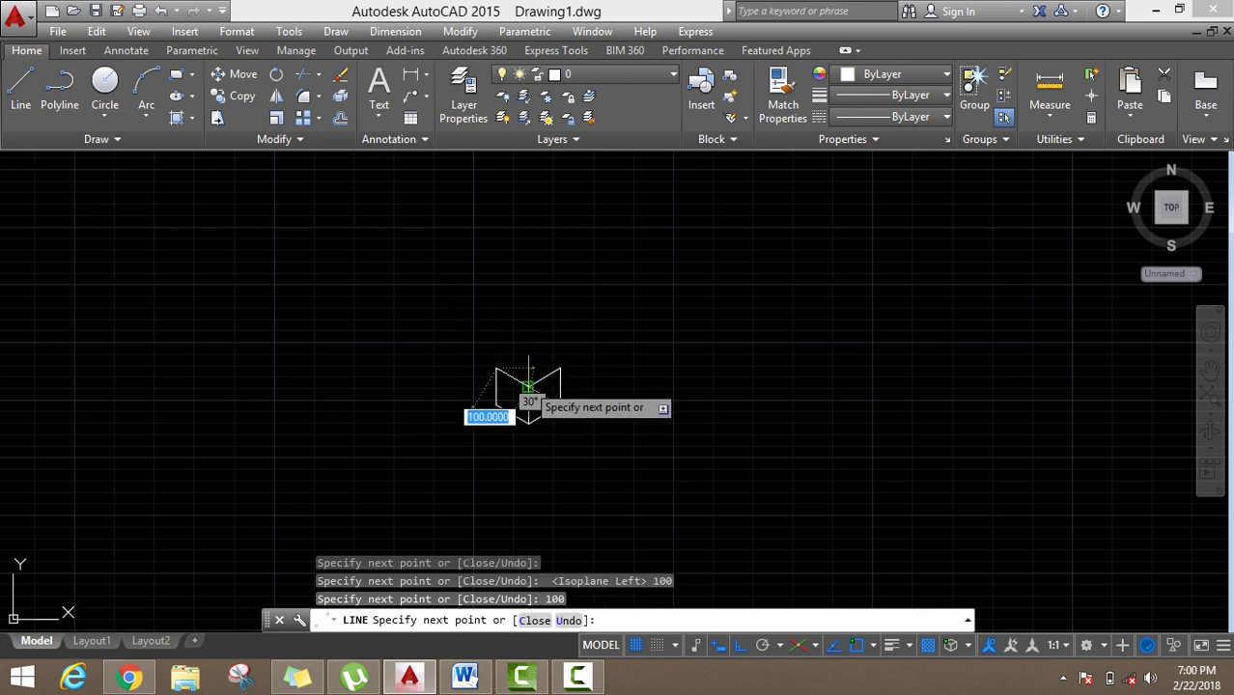
{"action": "right_click", "coordinate": [523, 287]}
{"action": "left_click", "coordinate": [560, 293]}
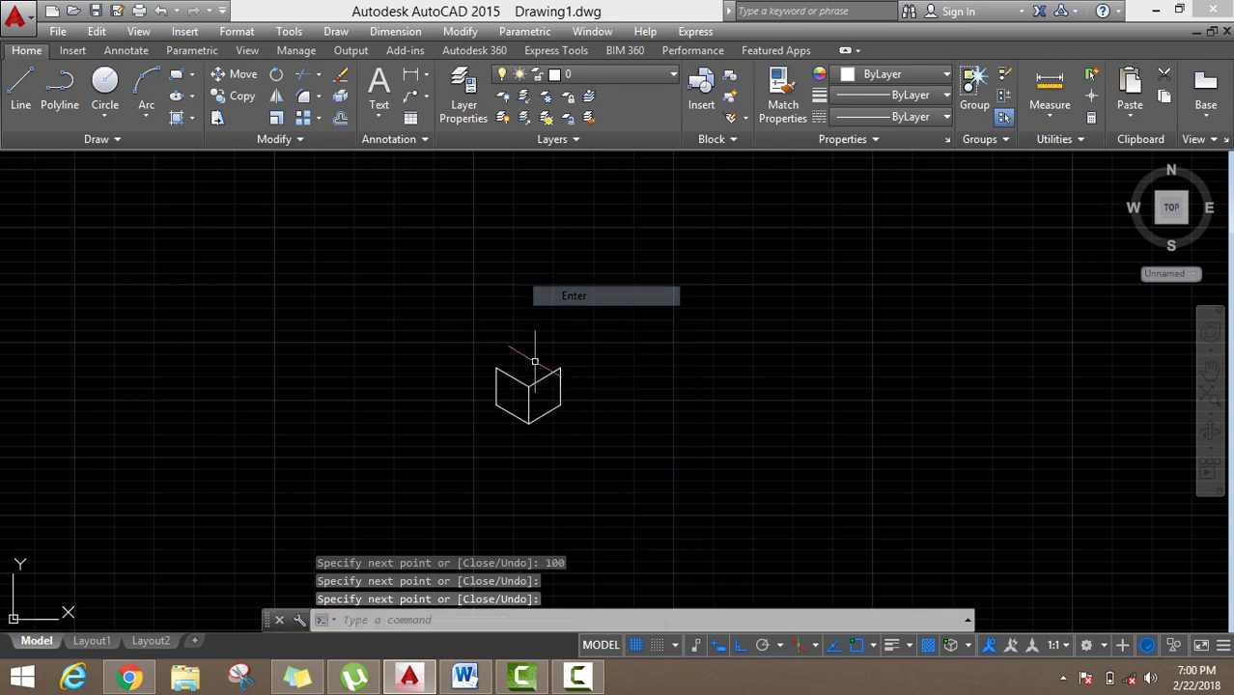
{"action": "scroll", "coordinate": [510, 404], "scroll_direction": "up", "scroll_amount": 4}
Draw a plain circle inside the right face of the block
{"action": "scroll", "coordinate": [510, 403], "scroll_direction": "up", "scroll_amount": 2}
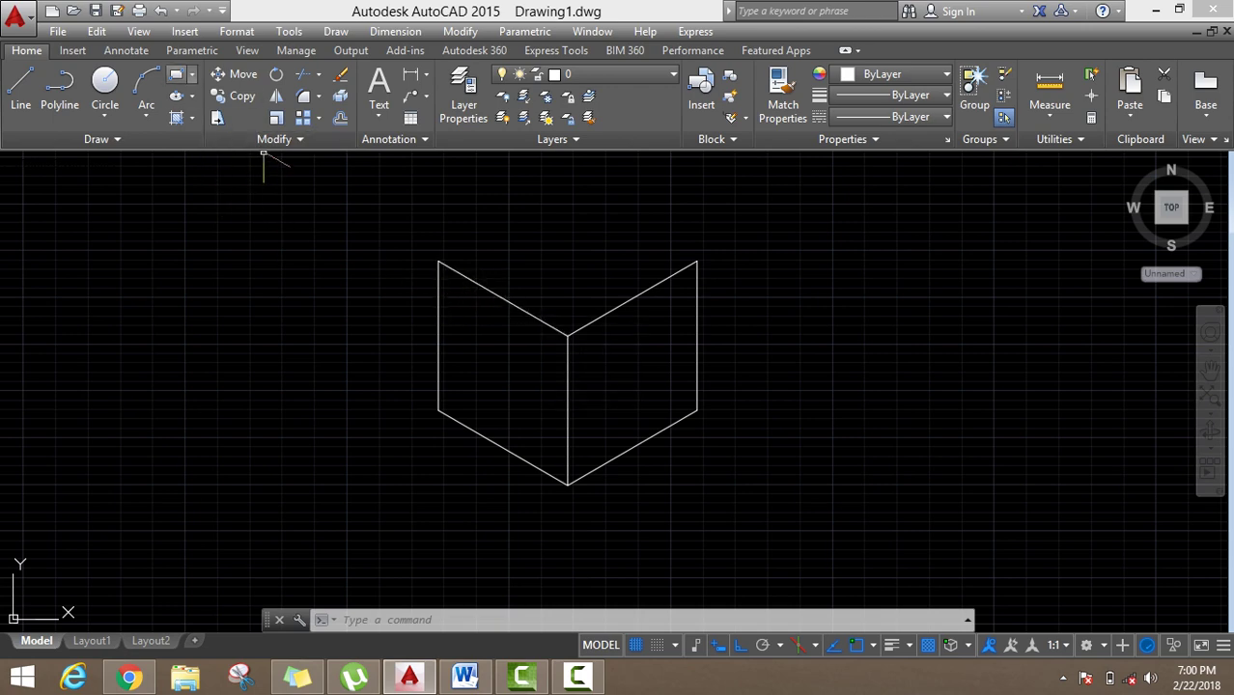
{"action": "left_click", "coordinate": [104, 82]}
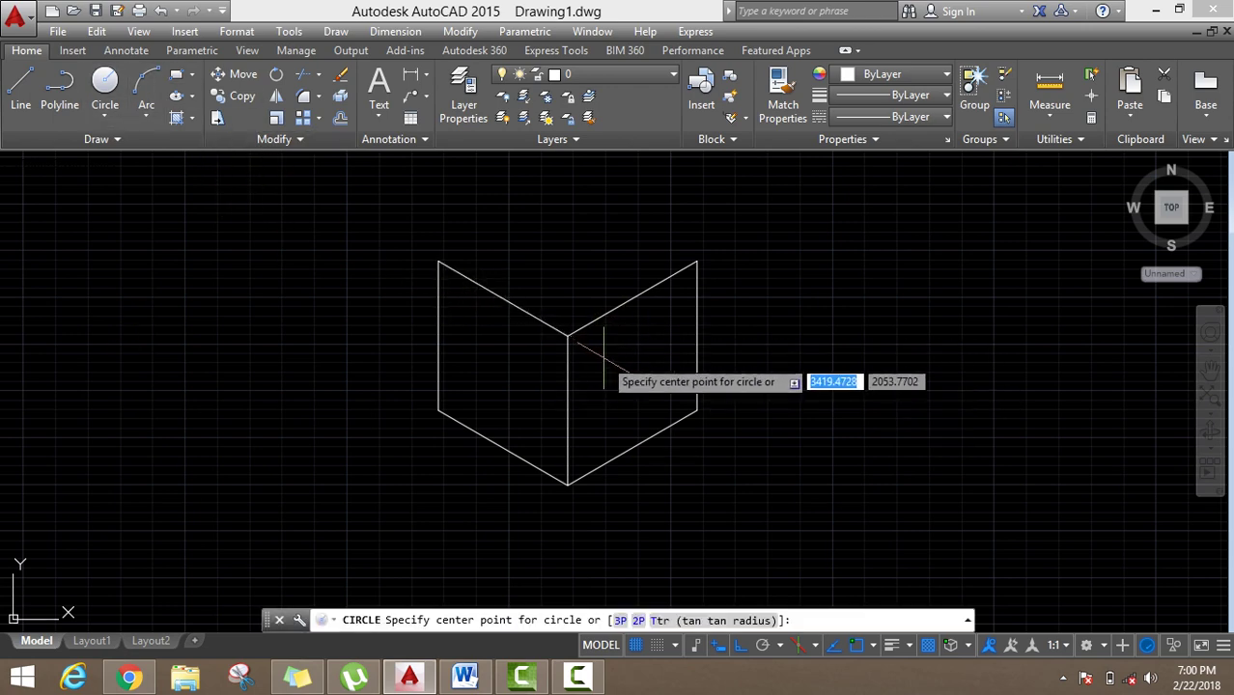
{"action": "left_click", "coordinate": [625, 373]}
{"action": "left_click", "coordinate": [625, 347]}
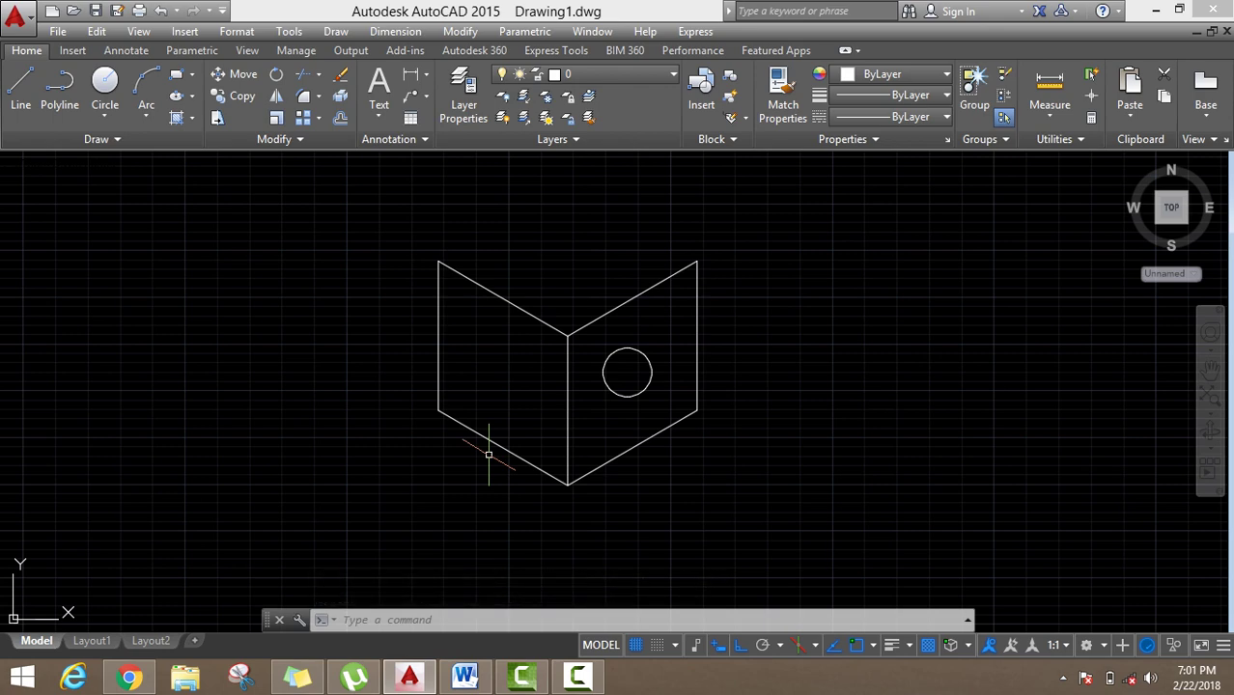
Window-select that circle and erase it
{"action": "left_click", "coordinate": [592, 336]}
{"action": "left_click", "coordinate": [850, 403]}
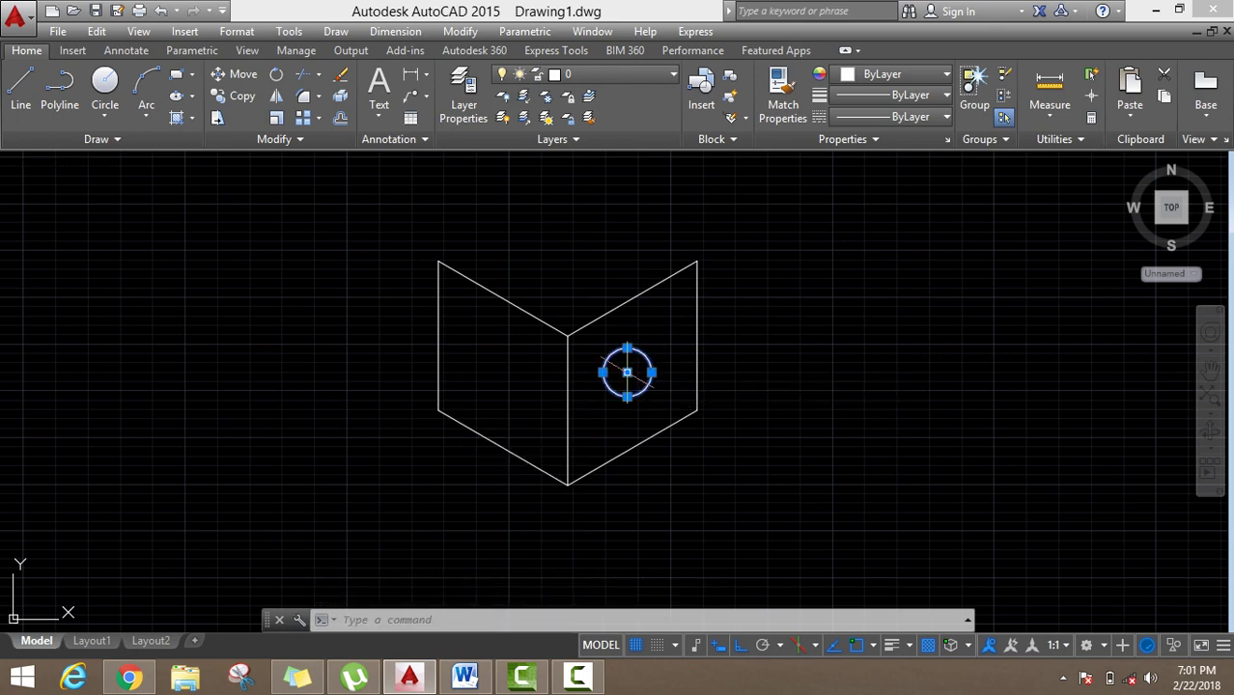
{"action": "right_click", "coordinate": [749, 218]}
{"action": "left_click", "coordinate": [784, 325]}
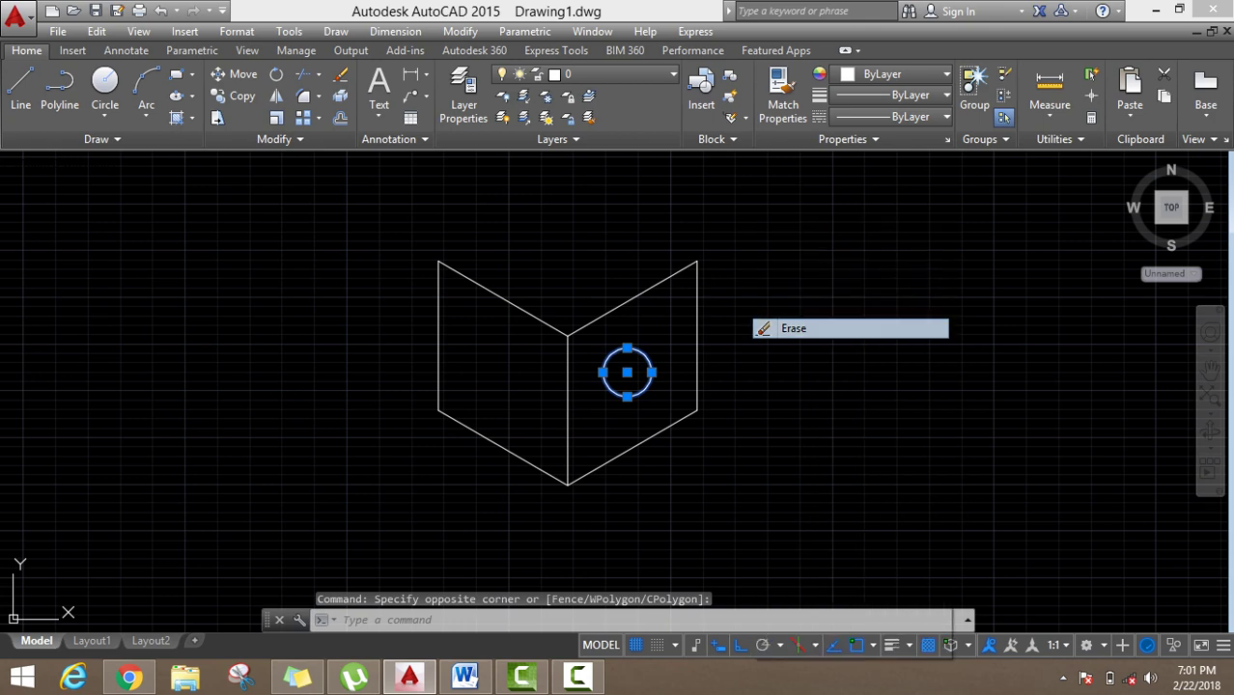
Draw a radius-20 isocircle centred on the right face in Isoplane Right
{"action": "left_click", "coordinate": [192, 96]}
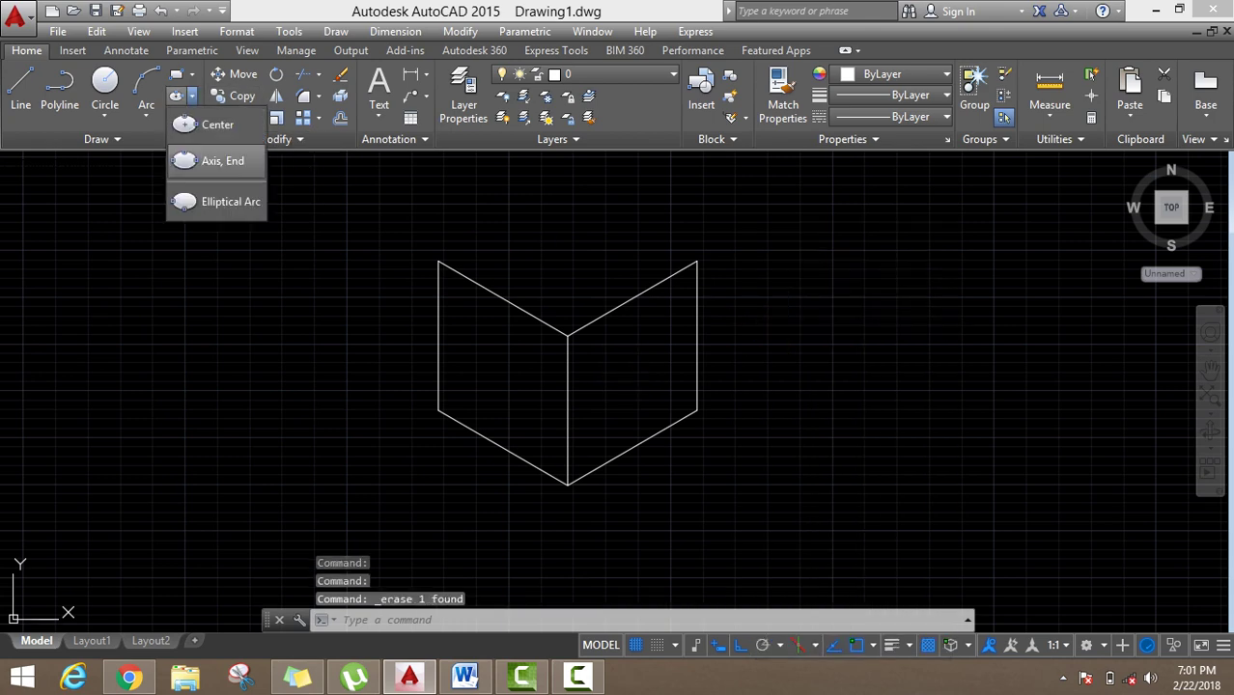
{"action": "left_click", "coordinate": [222, 161]}
{"action": "right_click", "coordinate": [302, 254]}
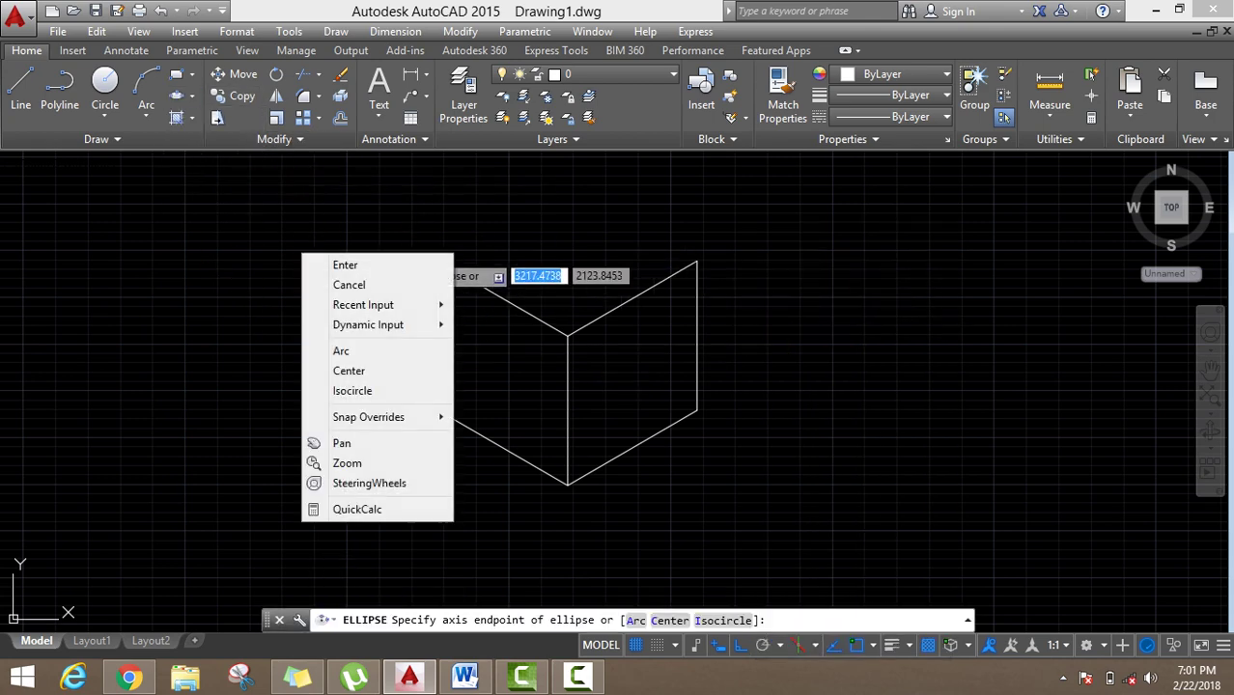
{"action": "left_click", "coordinate": [352, 390]}
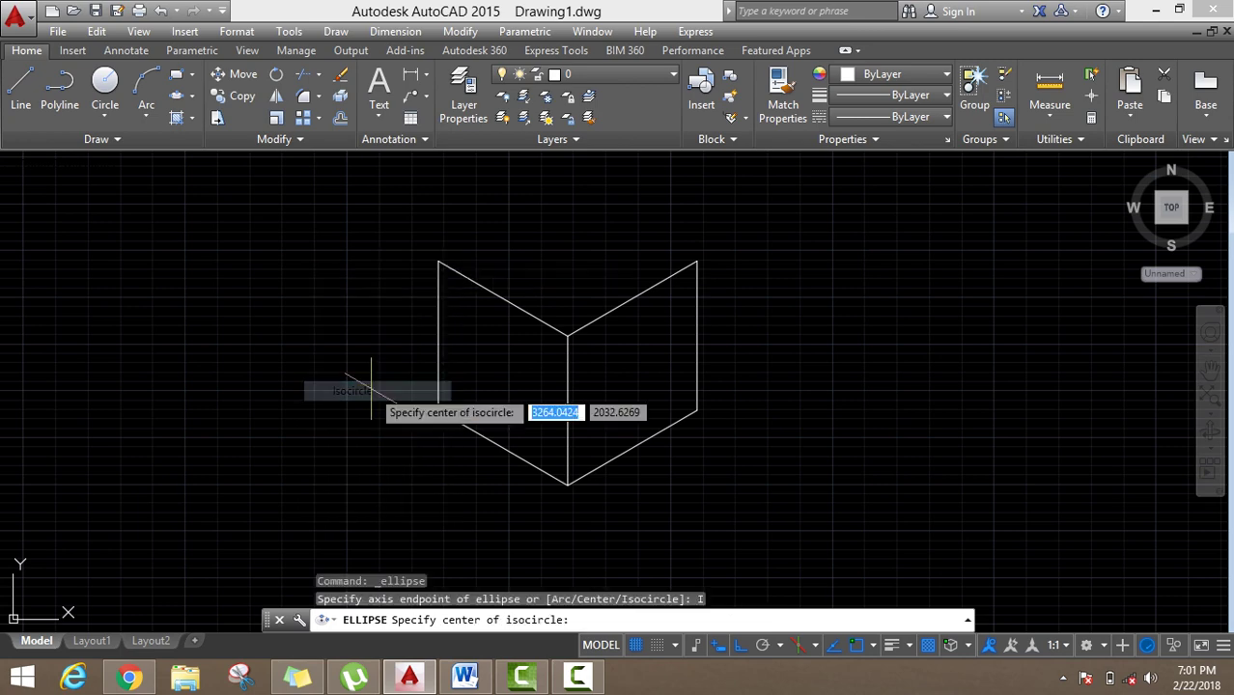
{"action": "left_click", "coordinate": [629, 378]}
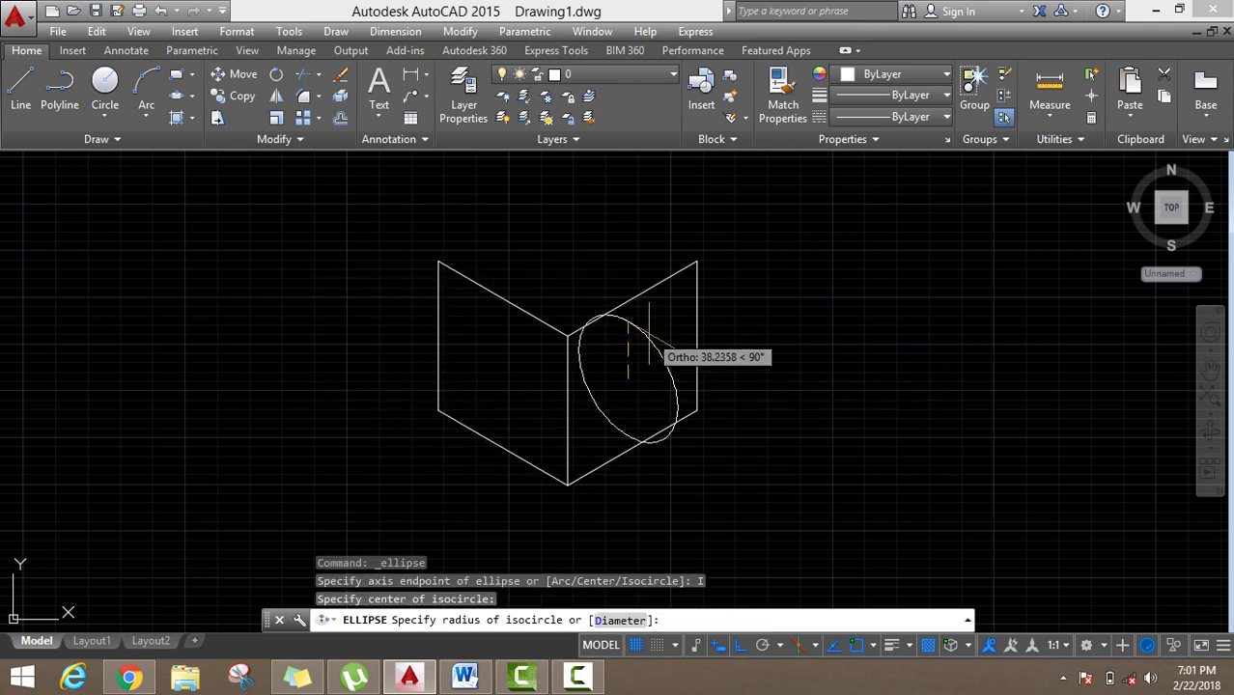
{"action": "key", "text": "F5"}
{"action": "key", "text": "F5"}
{"action": "type", "text": "20"}
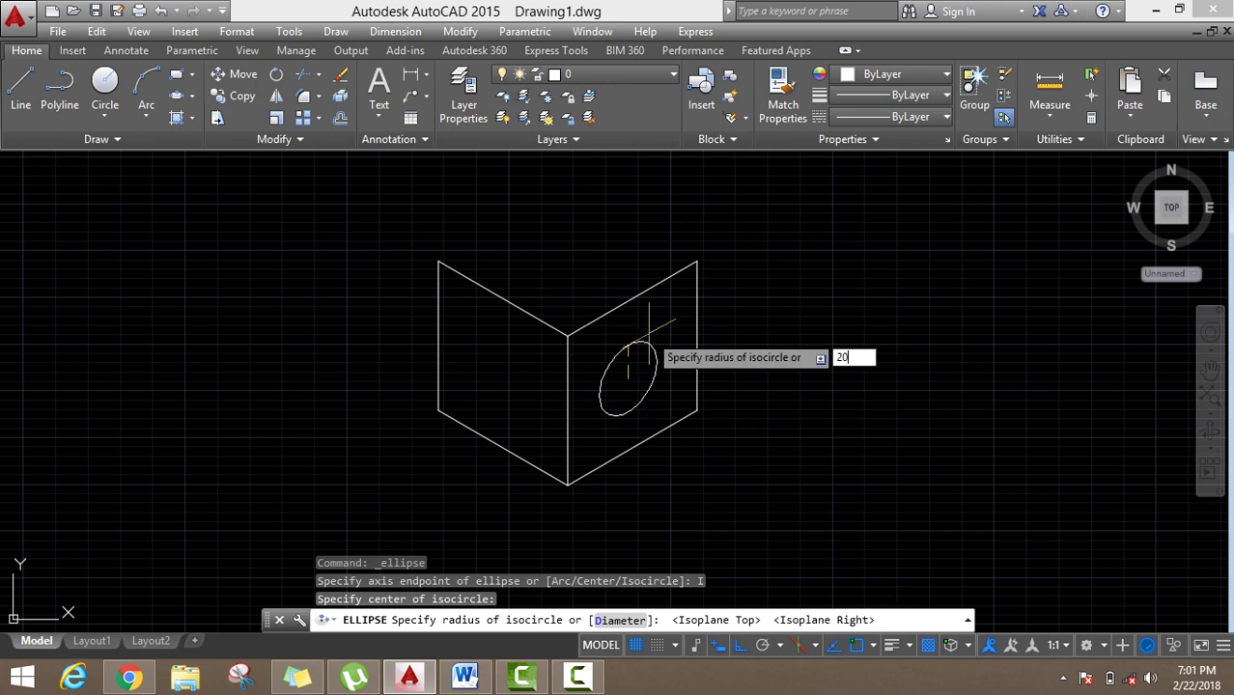
{"action": "key", "text": "Return"}
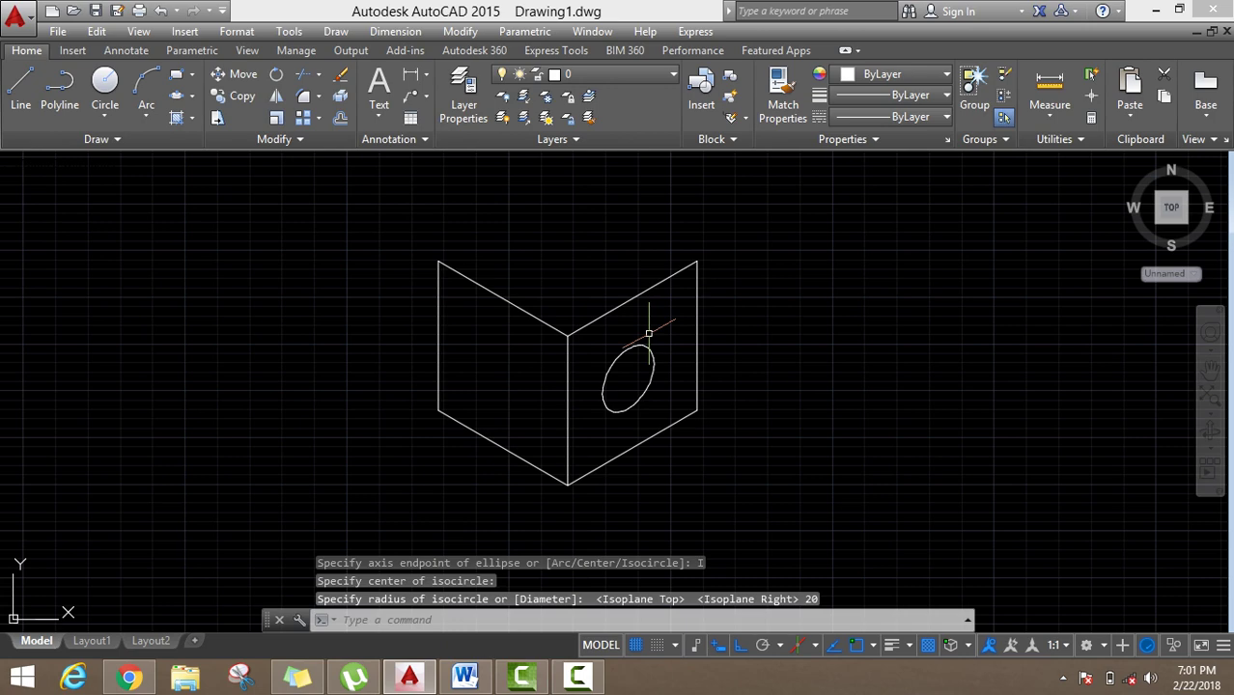
Repeat the ellipse command, pick a first point, then cancel the unfinished ellipse
{"action": "right_click", "coordinate": [536, 223]}
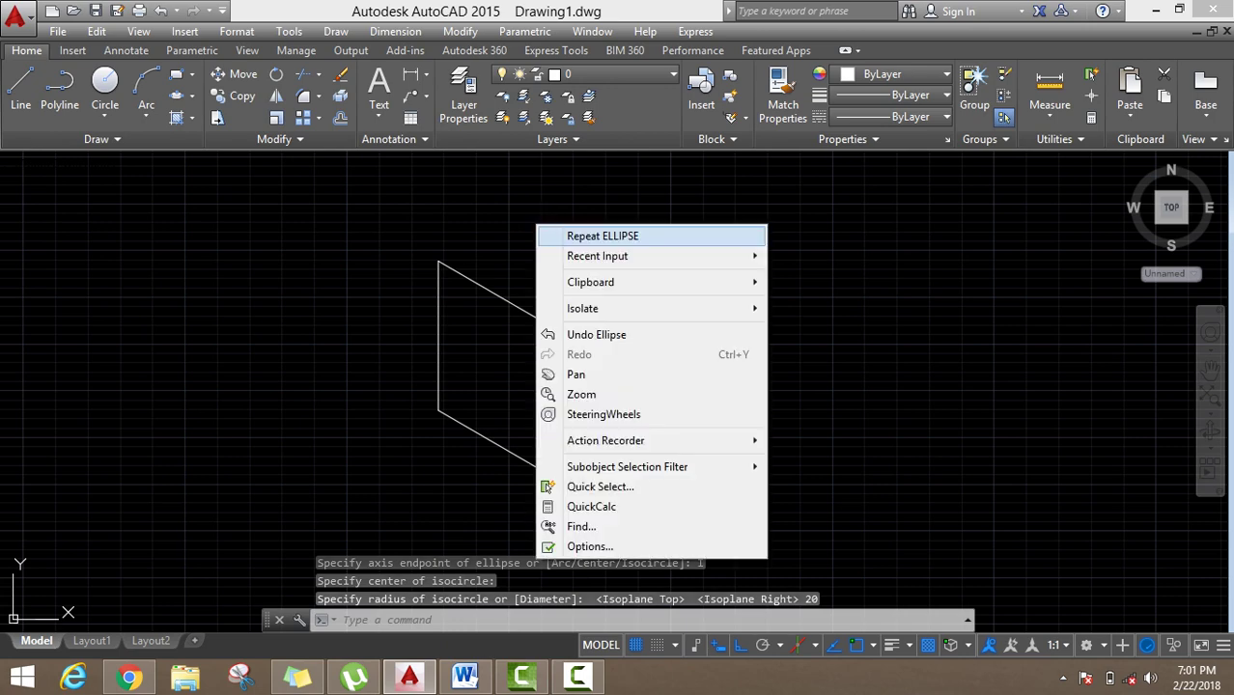
{"action": "left_click", "coordinate": [581, 236]}
{"action": "left_click", "coordinate": [496, 367]}
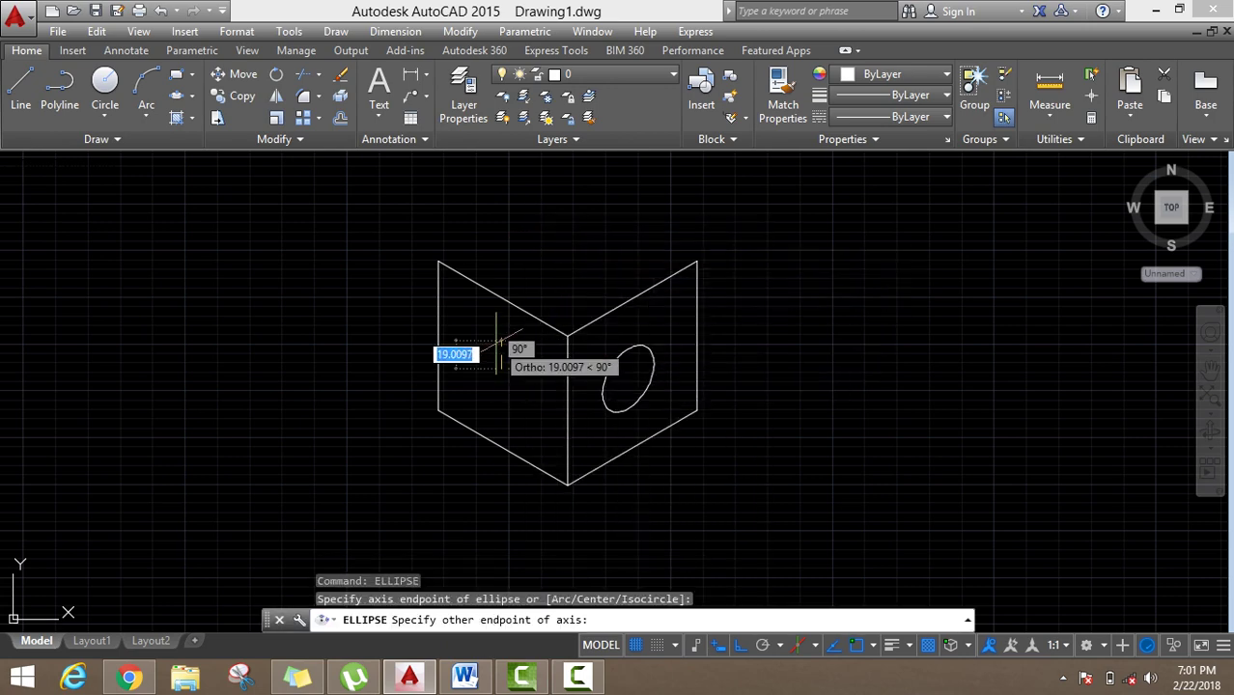
{"action": "key", "text": "Return"}
{"action": "key", "text": "Escape"}
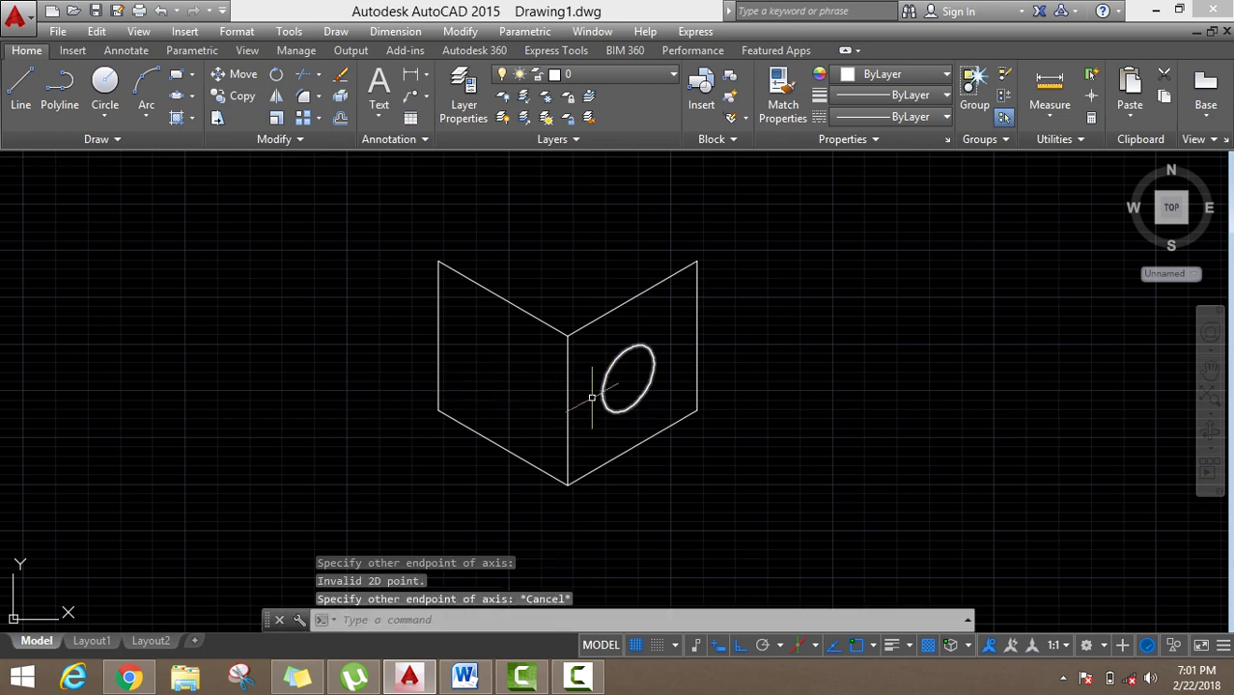
Draw a matching isocircle centred on the left face in Isoplane Left, then start a new line
{"action": "left_click", "coordinate": [191, 96]}
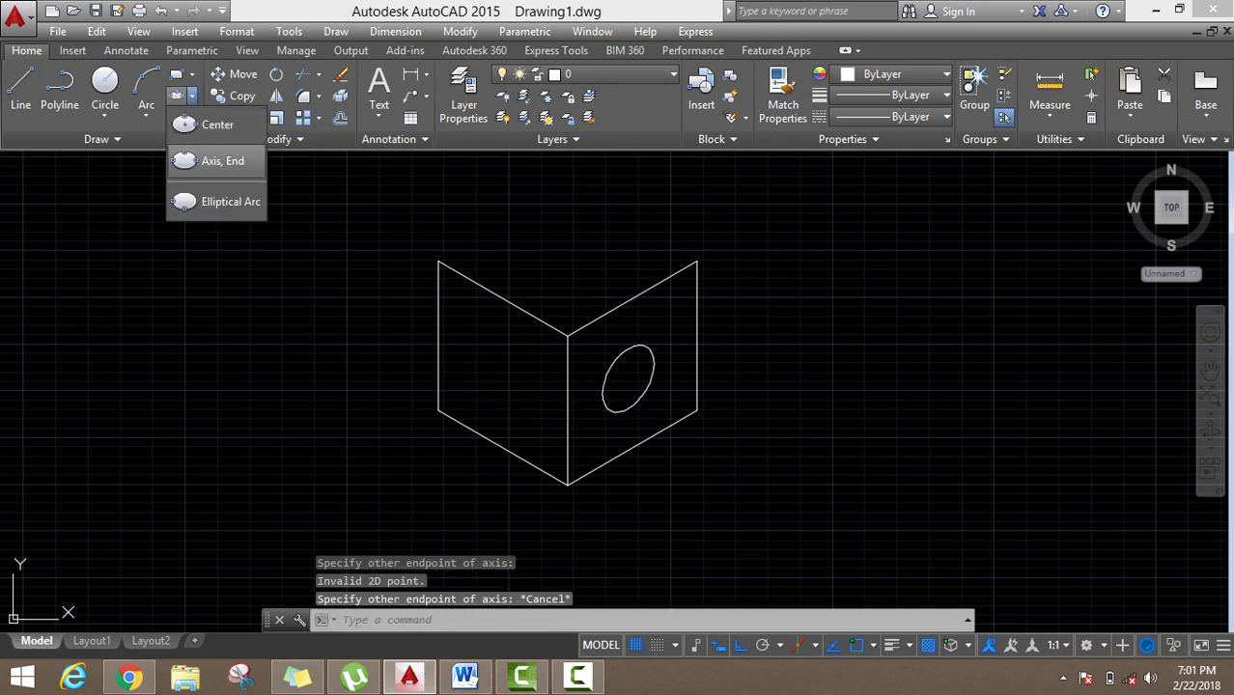
{"action": "left_click", "coordinate": [222, 160]}
{"action": "right_click", "coordinate": [235, 243]}
{"action": "left_click", "coordinate": [287, 385]}
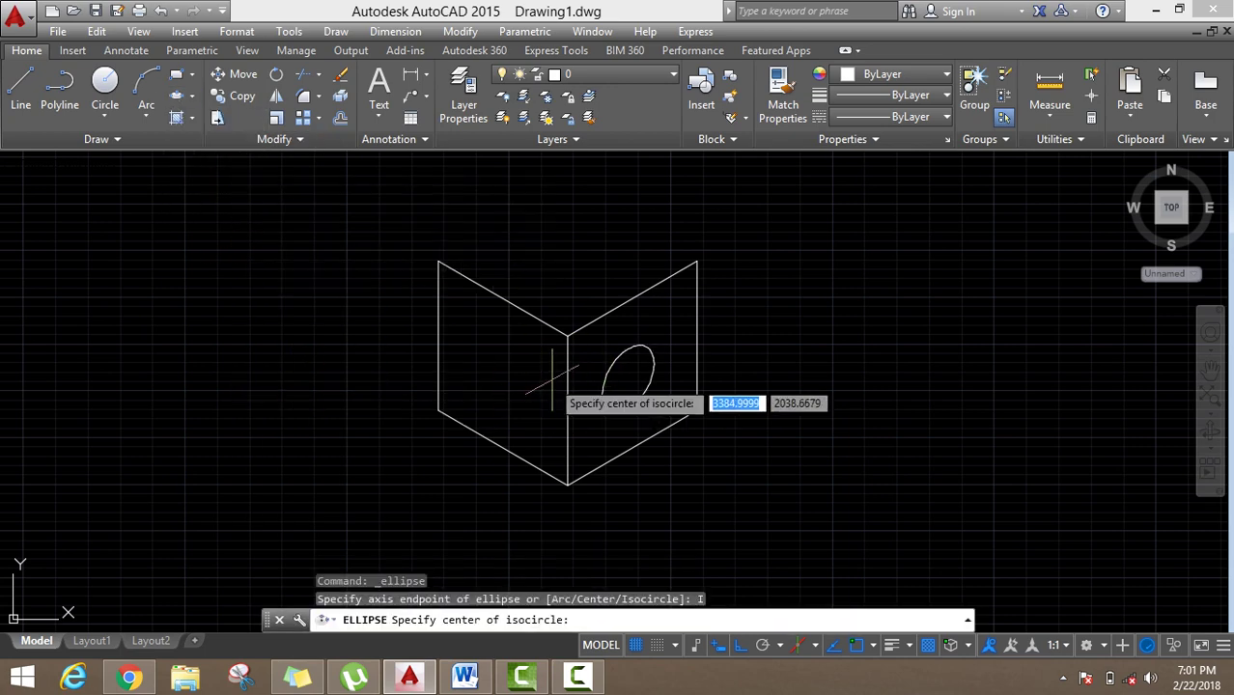
{"action": "left_click", "coordinate": [512, 378]}
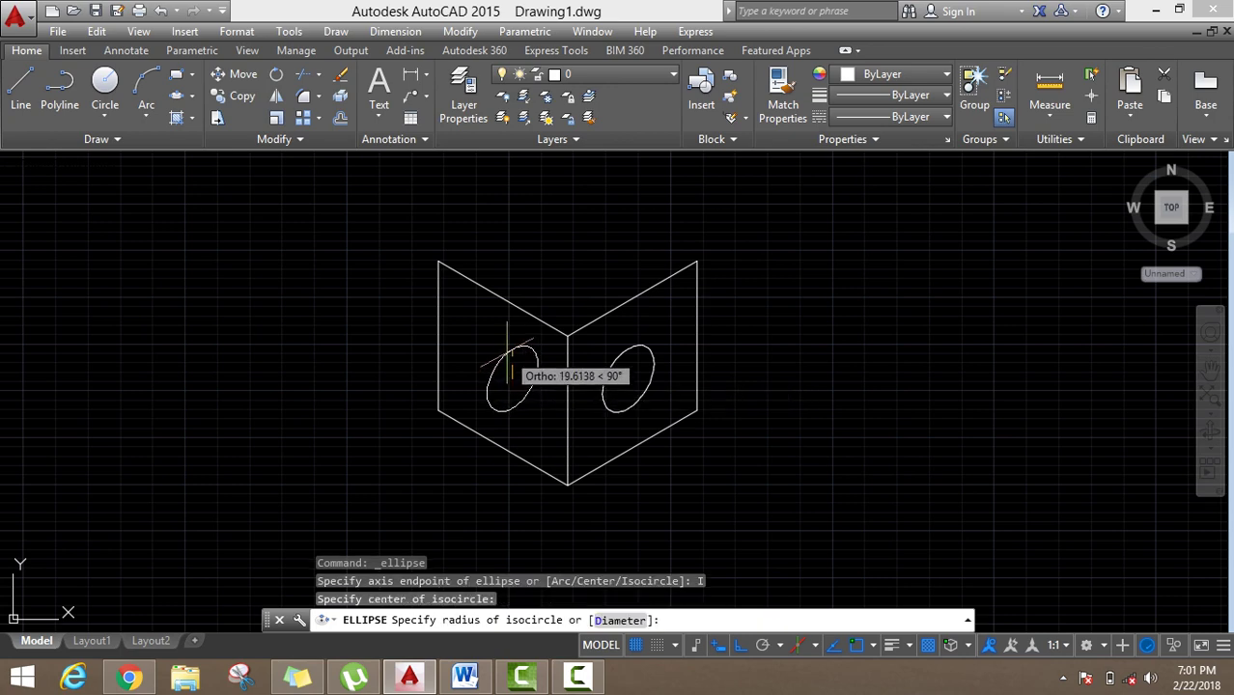
{"action": "key", "text": "F5"}
{"action": "key", "text": "F5"}
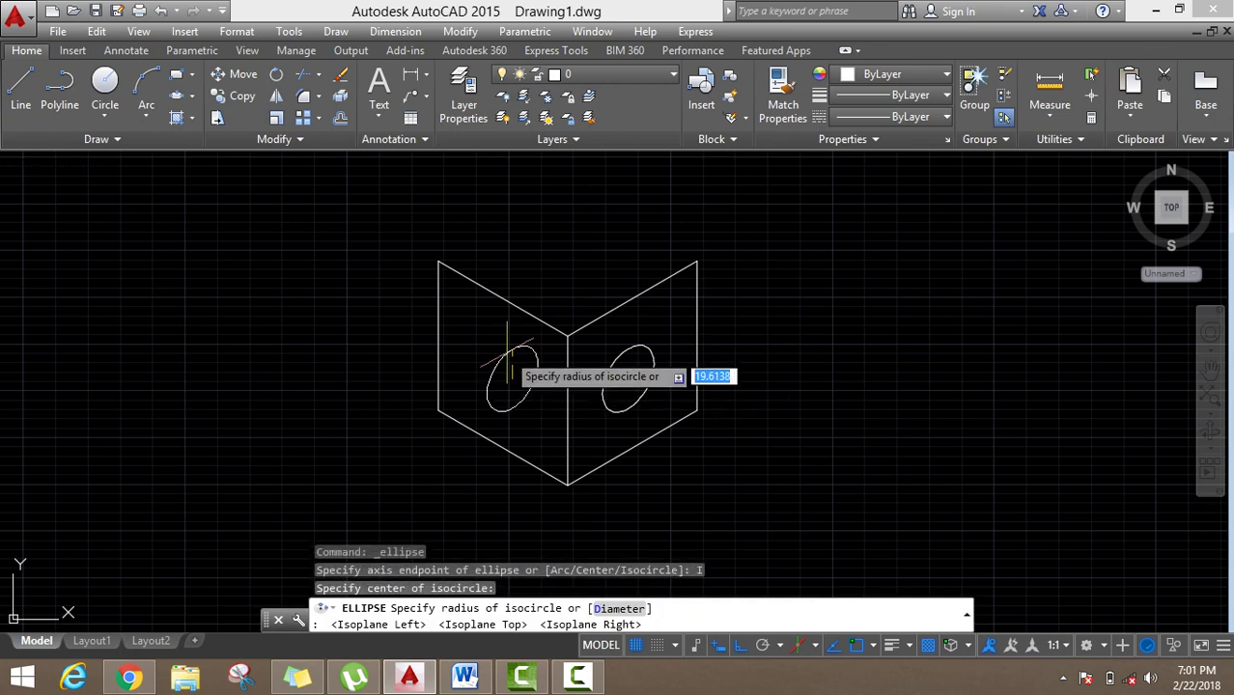
{"action": "key", "text": "F5"}
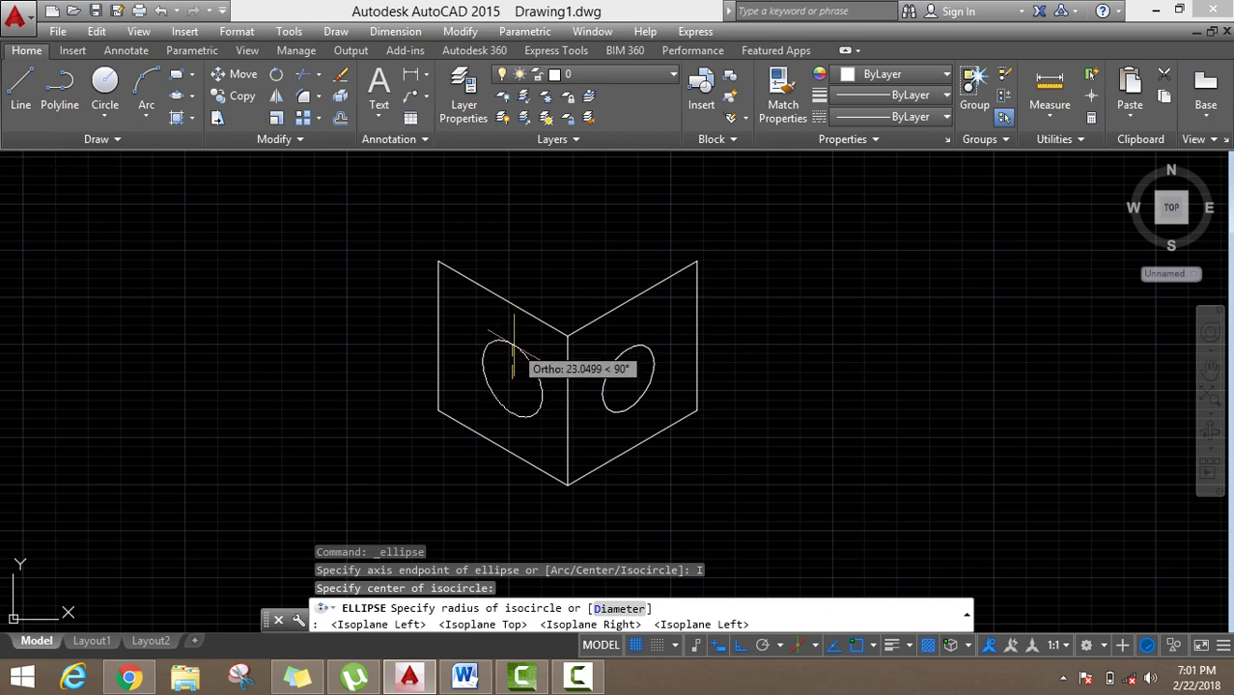
{"action": "left_click", "coordinate": [514, 344]}
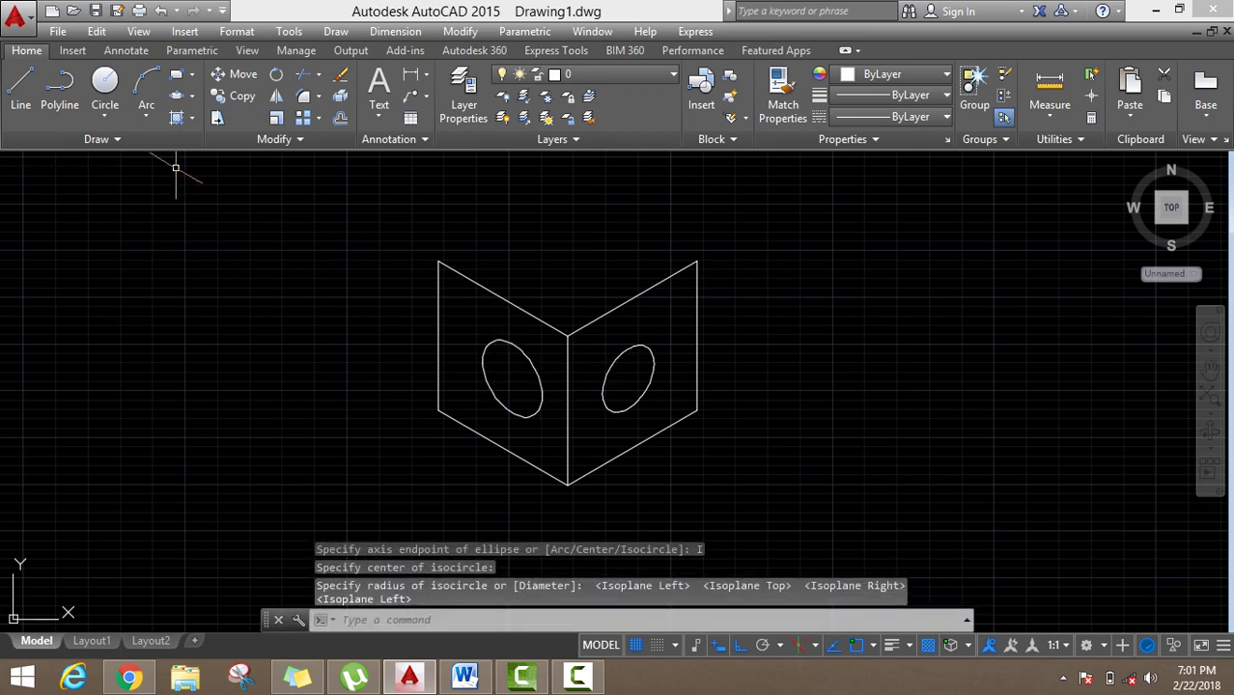
{"action": "left_click", "coordinate": [21, 88]}
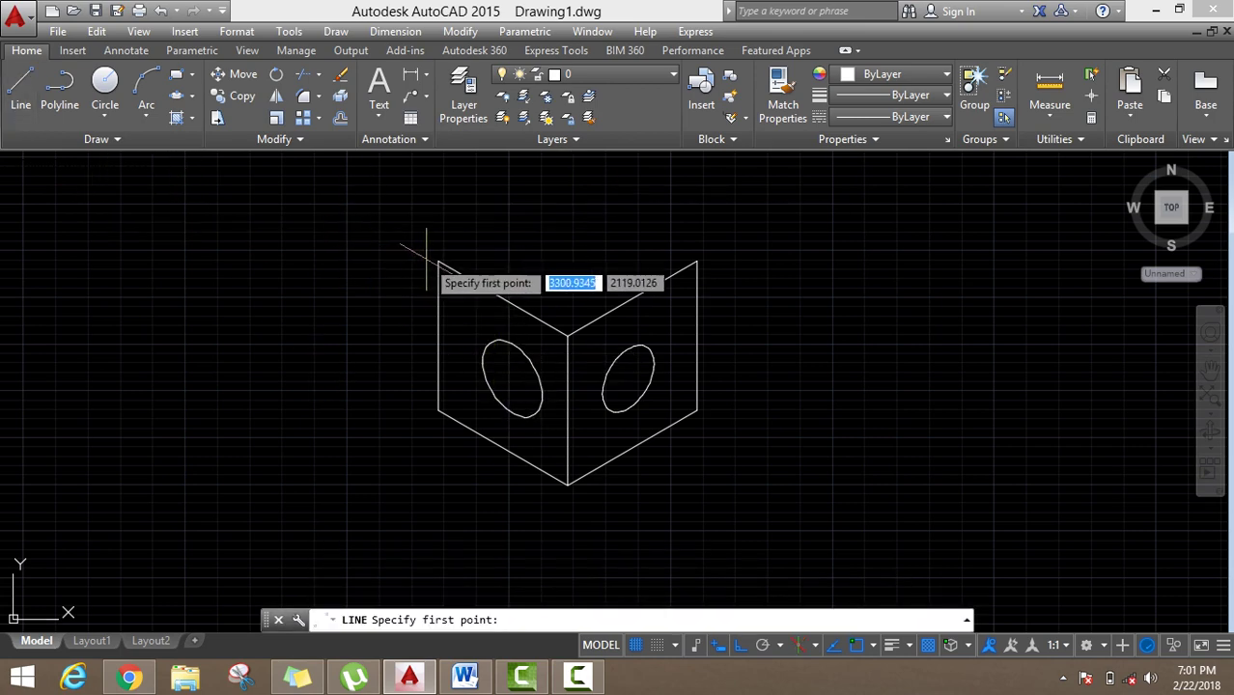
{"action": "middle_click_drag", "start_coordinate": [426, 256], "coordinate": [413, 310]}
Draw the short receding edge from the block's top-left corner on the top isometric plane
{"action": "left_click", "coordinate": [425, 314]}
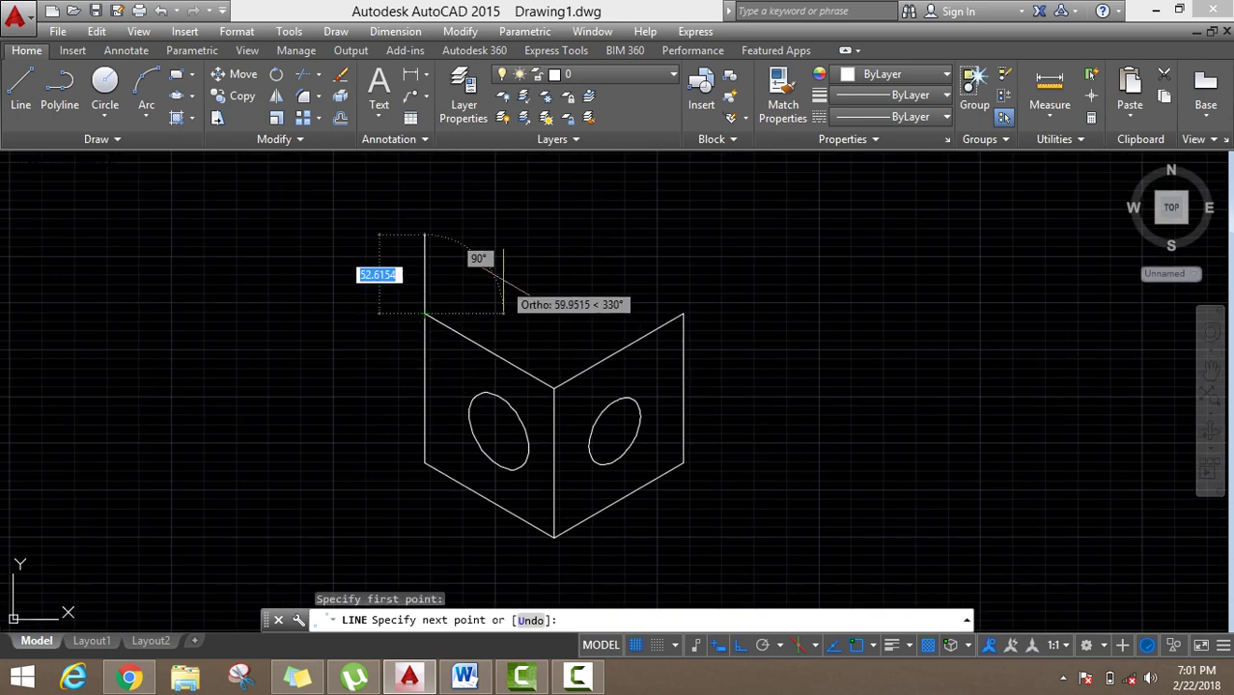
{"action": "key", "text": "F5"}
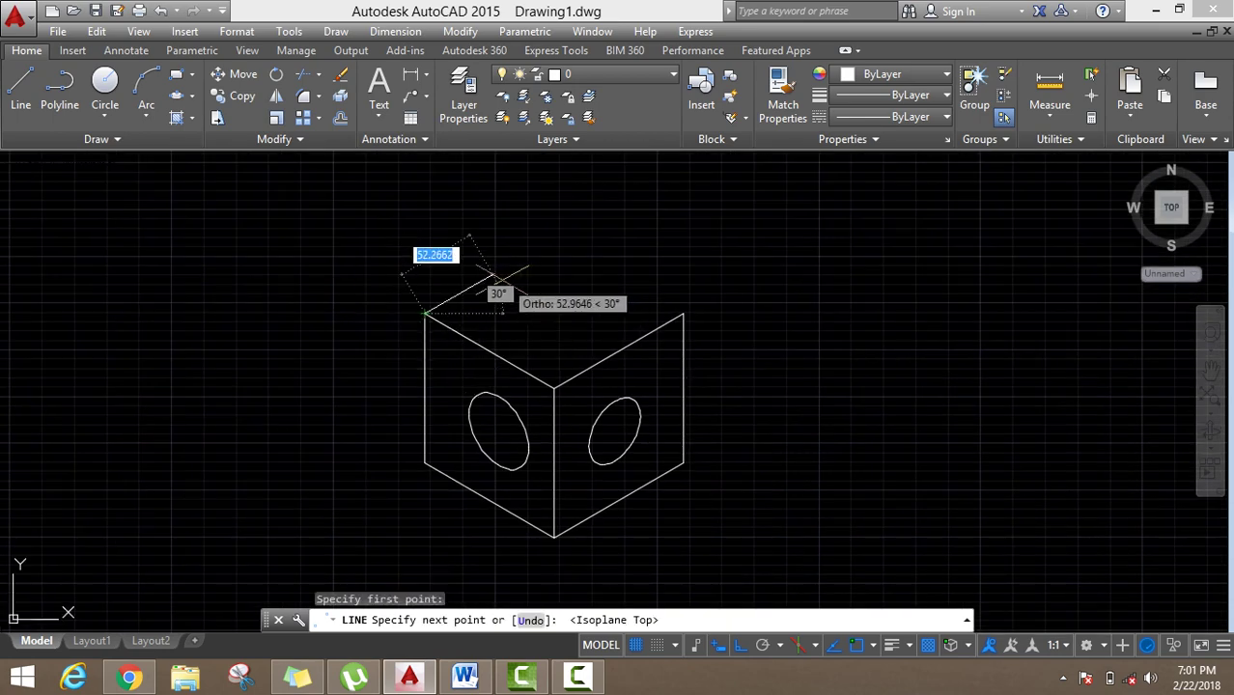
{"action": "right_click", "coordinate": [490, 221]}
{"action": "left_click", "coordinate": [537, 249]}
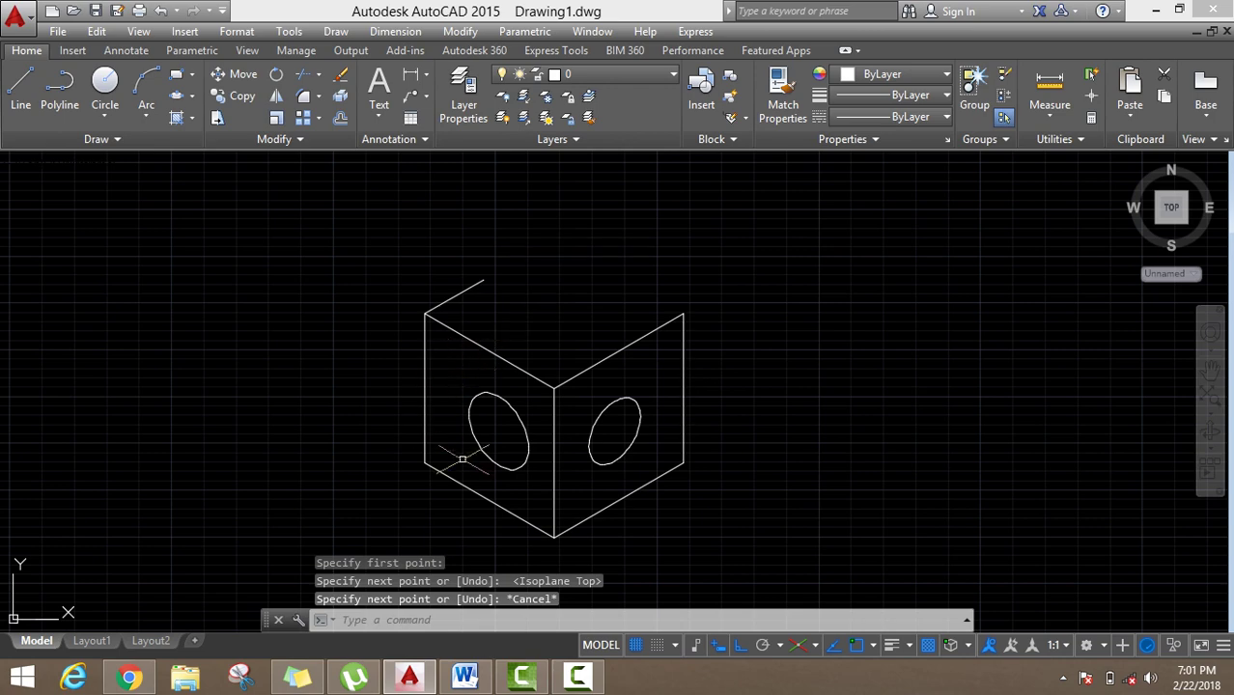
Select the short top-left edge and start a mirror, then cancel the attempt
{"action": "left_click", "coordinate": [462, 301]}
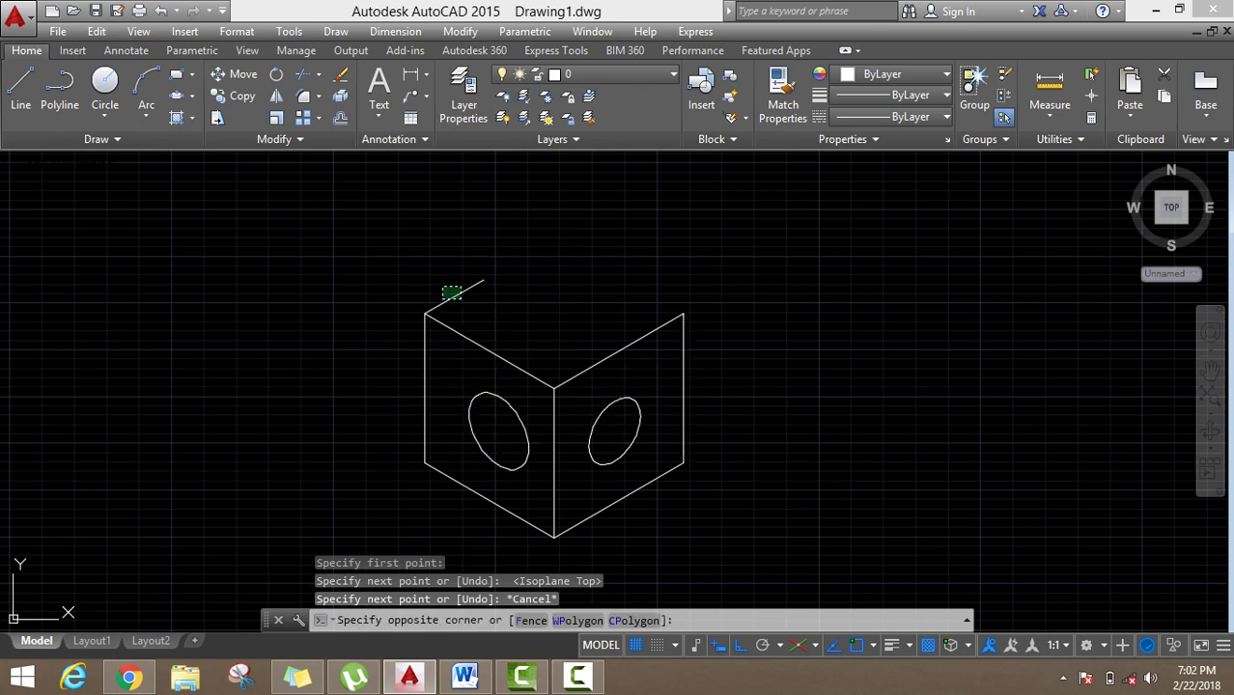
{"action": "left_click", "coordinate": [401, 256]}
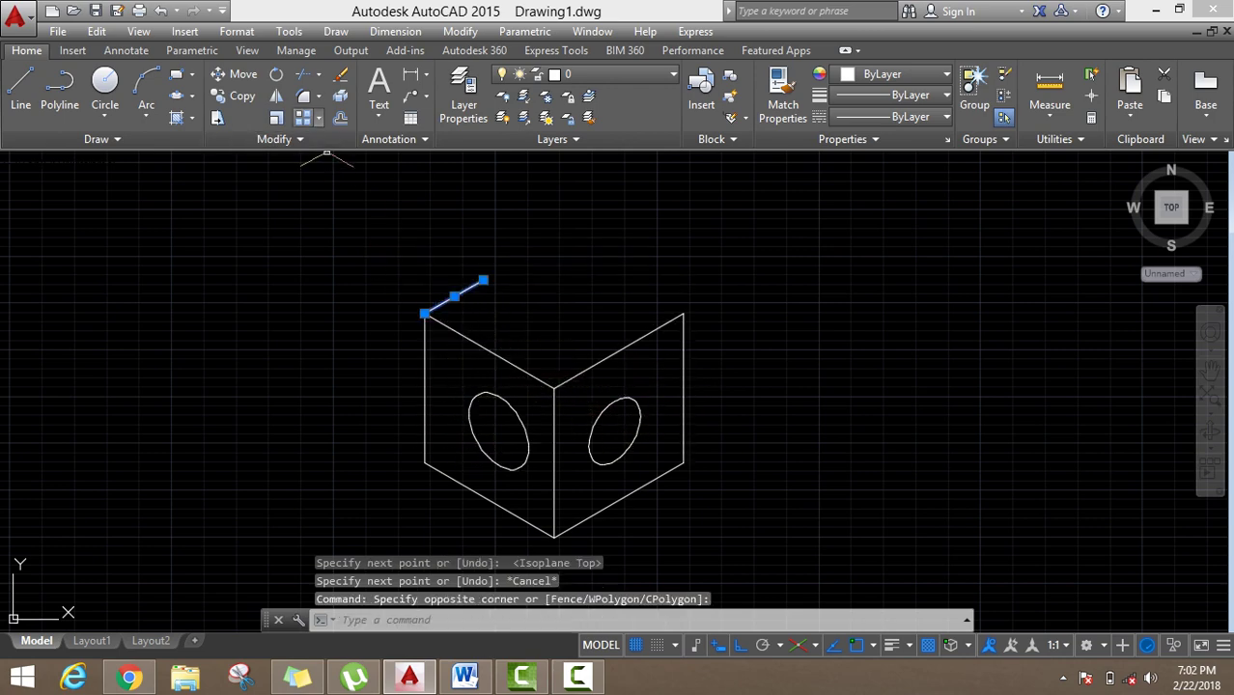
{"action": "left_click", "coordinate": [276, 95]}
{"action": "left_click", "coordinate": [489, 350]}
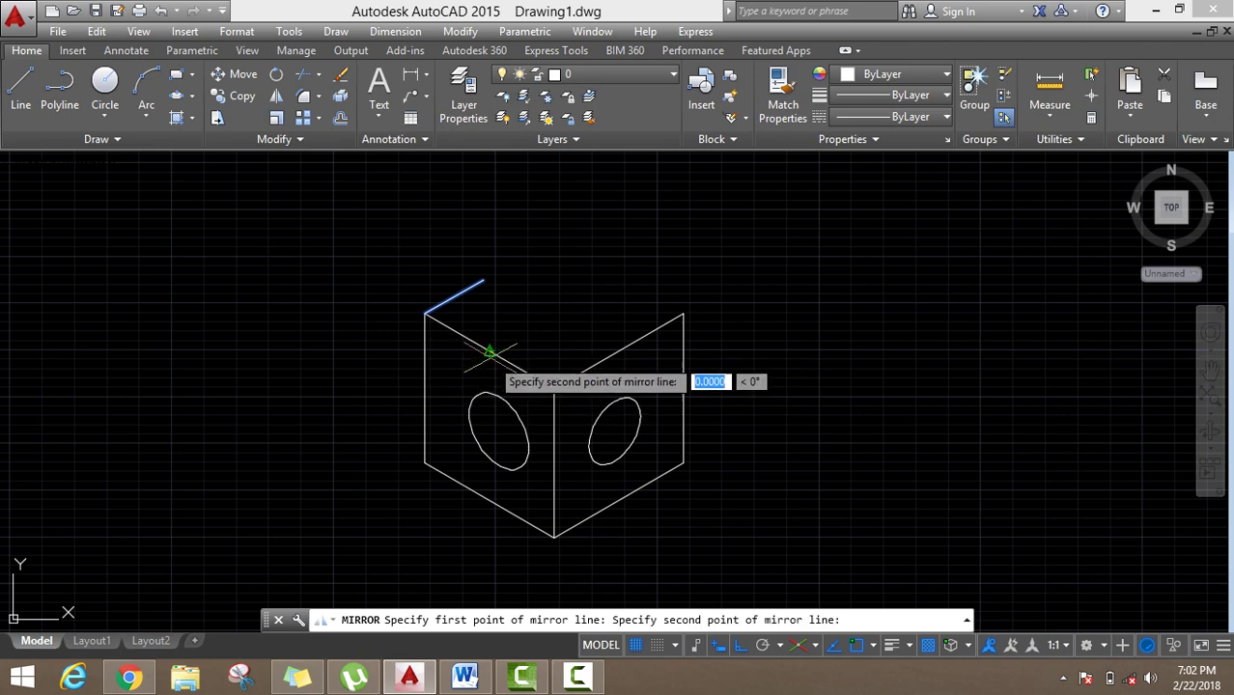
{"action": "scroll", "coordinate": [453, 446], "scroll_direction": "up", "scroll_amount": 2}
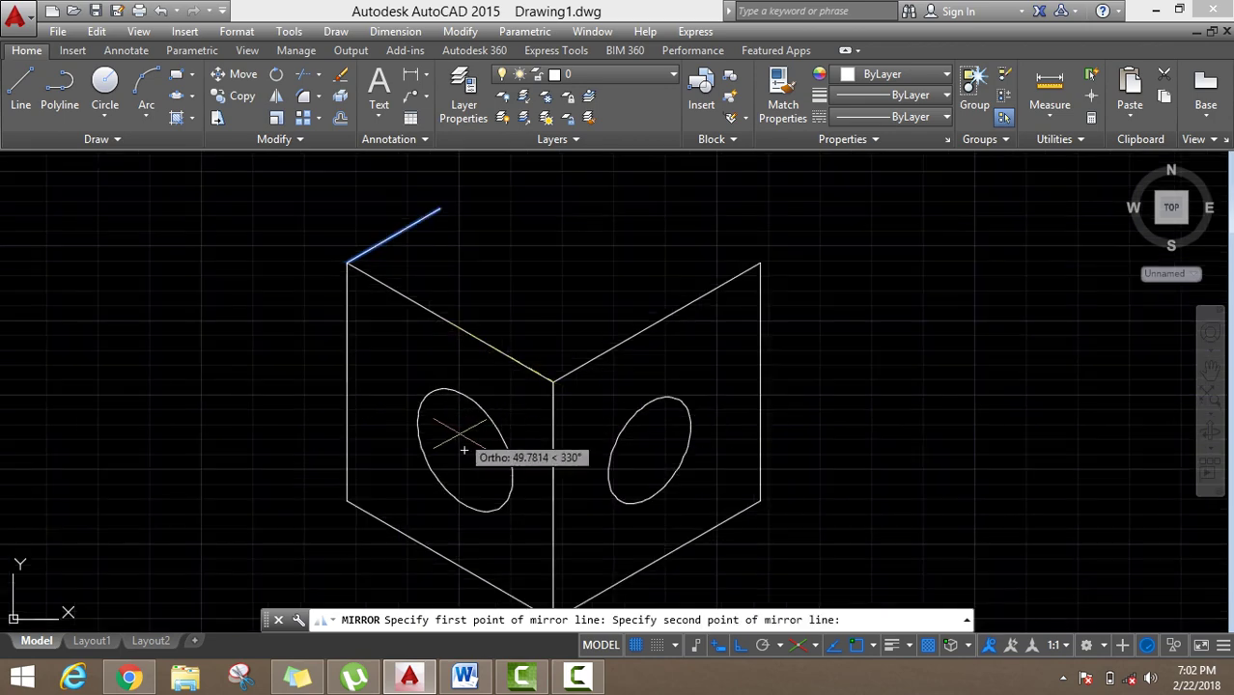
{"action": "scroll", "coordinate": [400, 473], "scroll_direction": "up", "scroll_amount": 2}
{"action": "scroll", "coordinate": [401, 473], "scroll_direction": "down", "scroll_amount": 4}
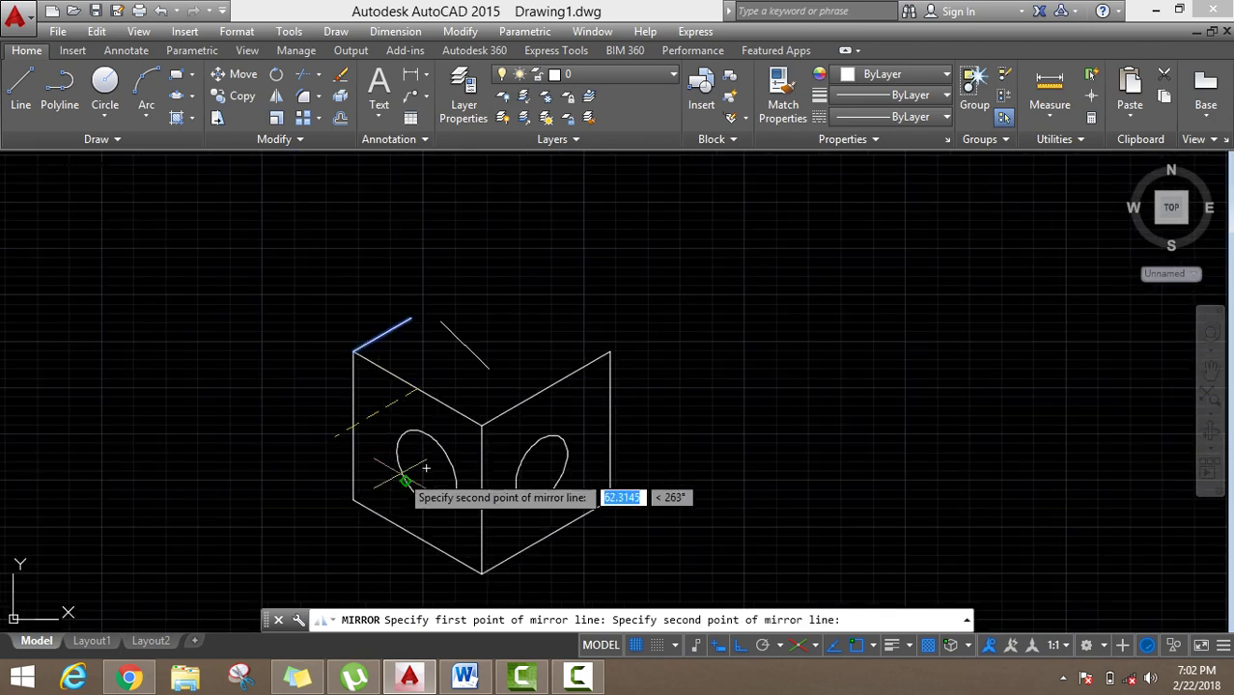
{"action": "key", "text": "Escape"}
Mirror the short top-left line across the middle vertical edge, keeping the original
{"action": "middle_click_drag", "start_coordinate": [451, 371], "coordinate": [434, 338]}
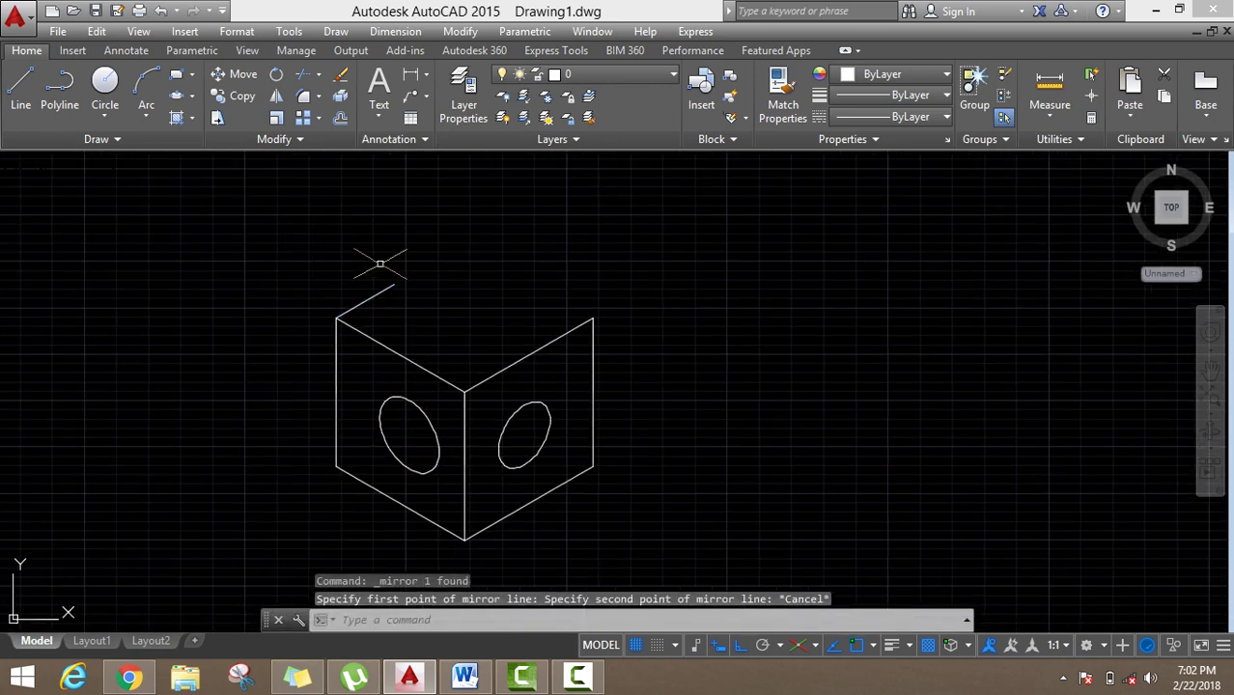
{"action": "left_click", "coordinate": [402, 297]}
{"action": "left_click", "coordinate": [361, 261]}
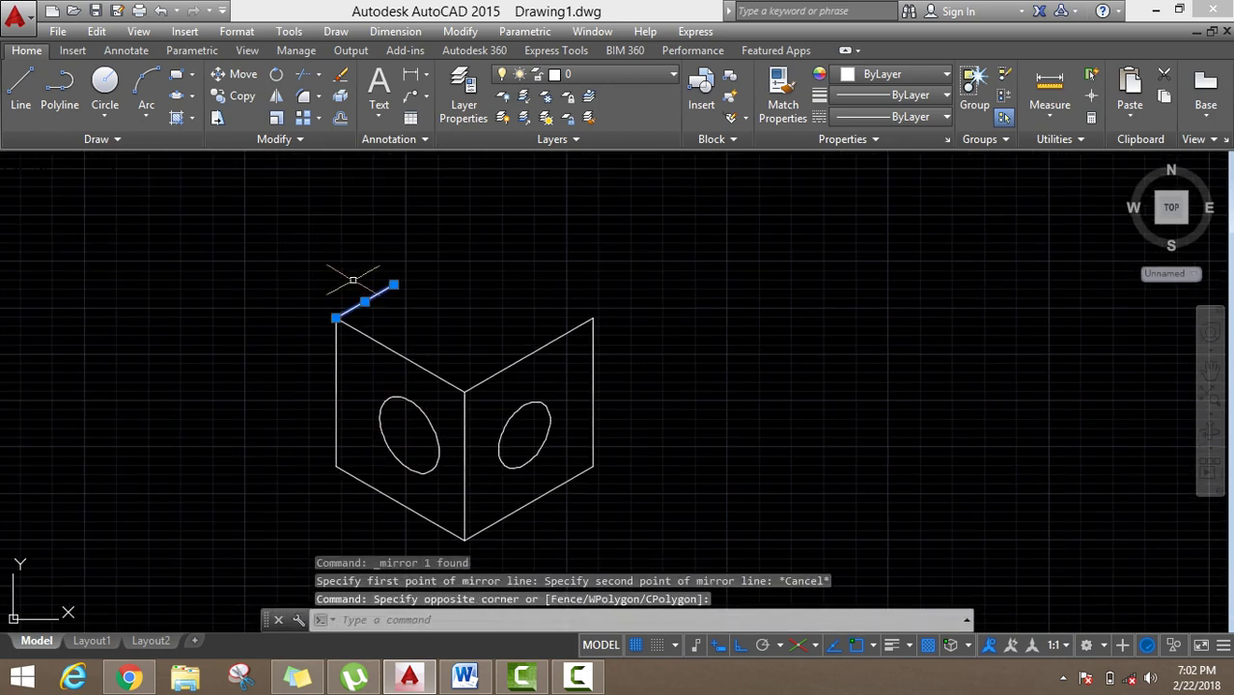
{"action": "middle_click_drag", "start_coordinate": [353, 280], "coordinate": [314, 224]}
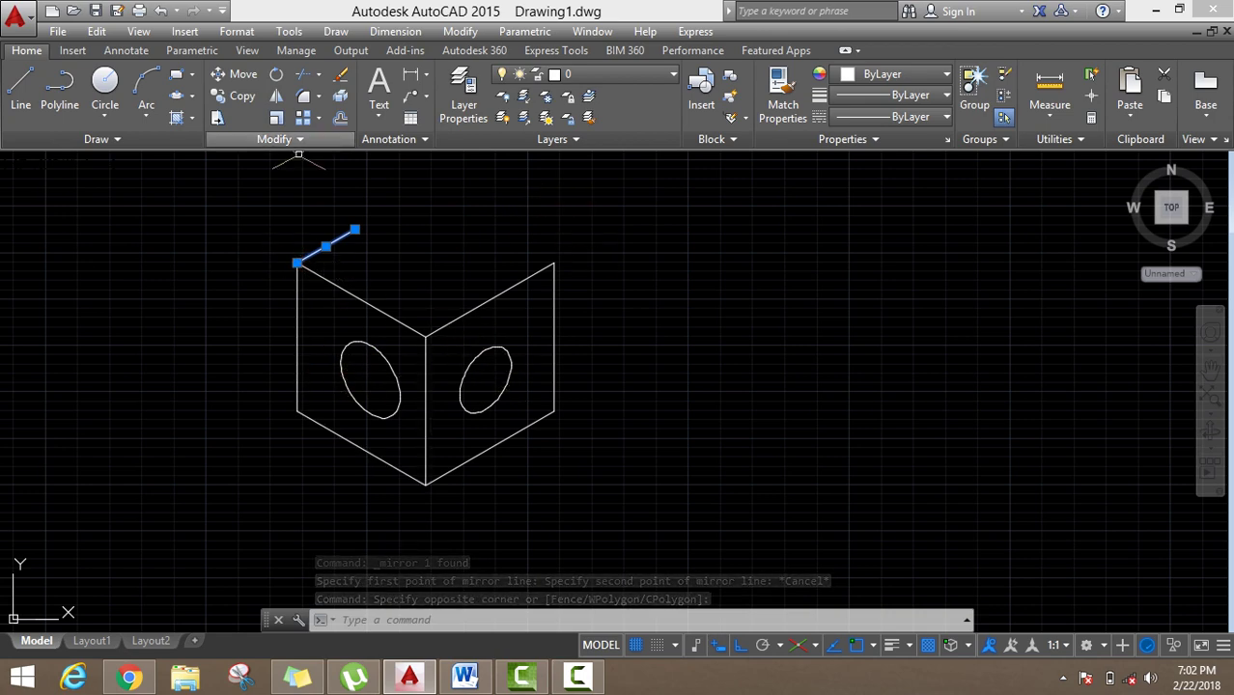
{"action": "left_click", "coordinate": [276, 95]}
{"action": "left_click", "coordinate": [426, 336]}
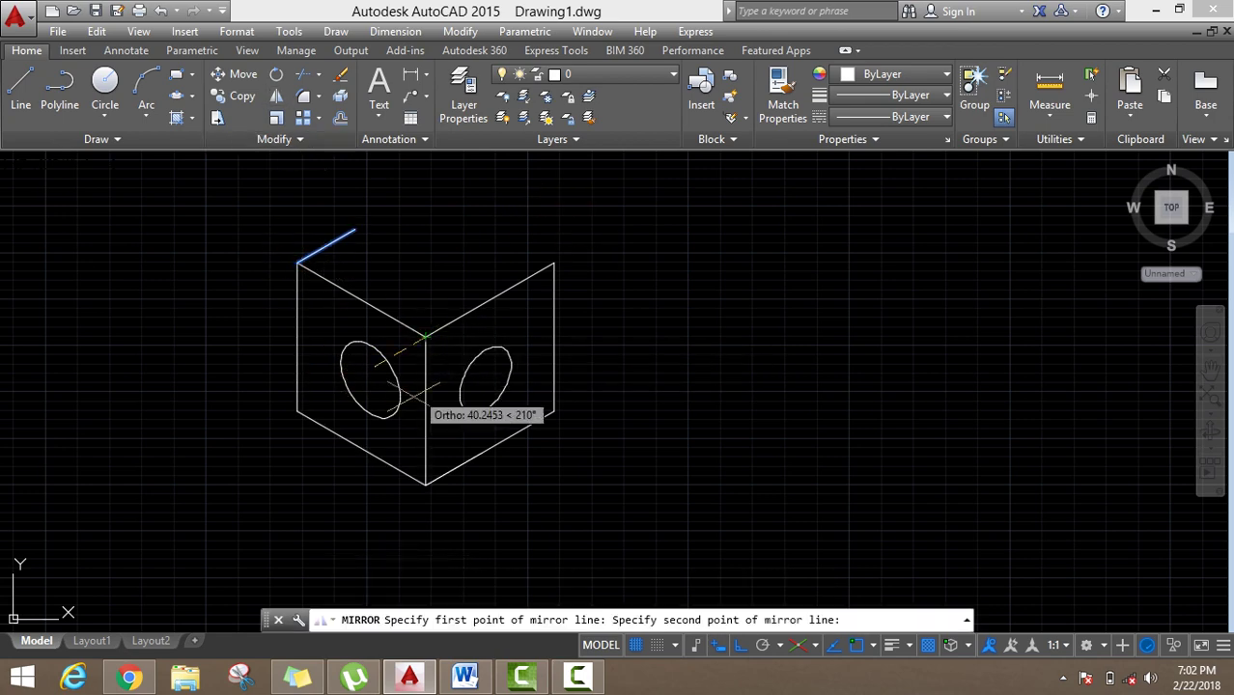
{"action": "key", "text": "F5"}
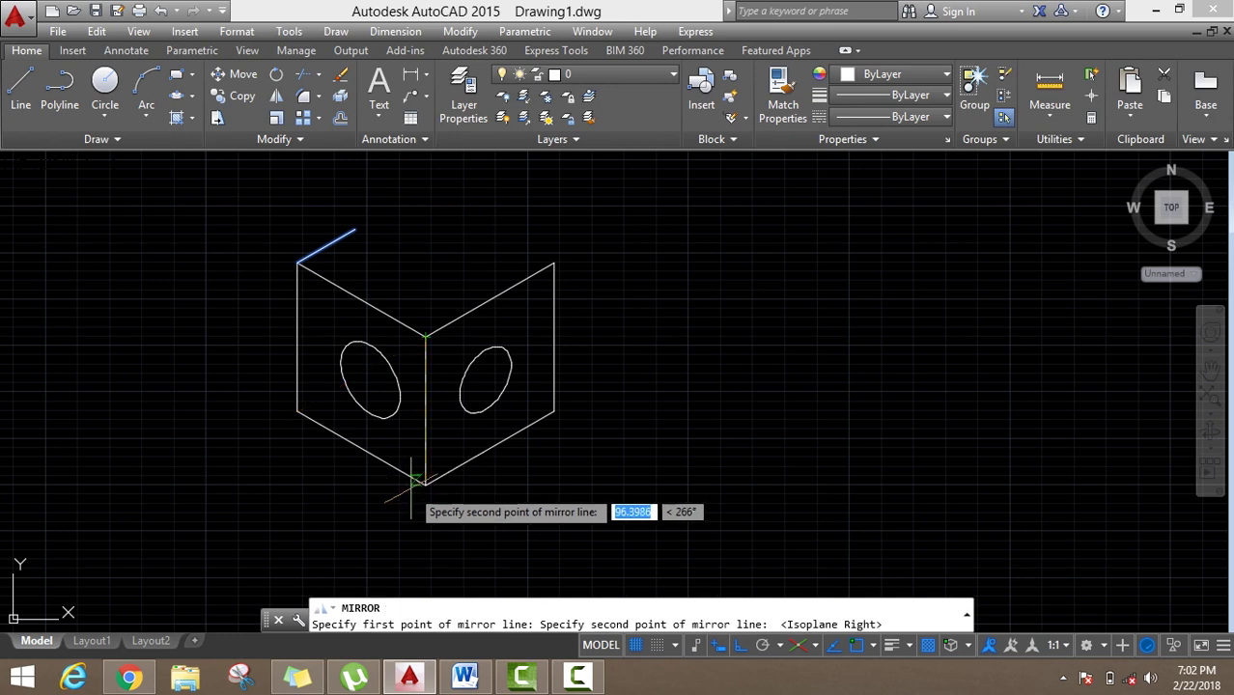
{"action": "left_click", "coordinate": [423, 530]}
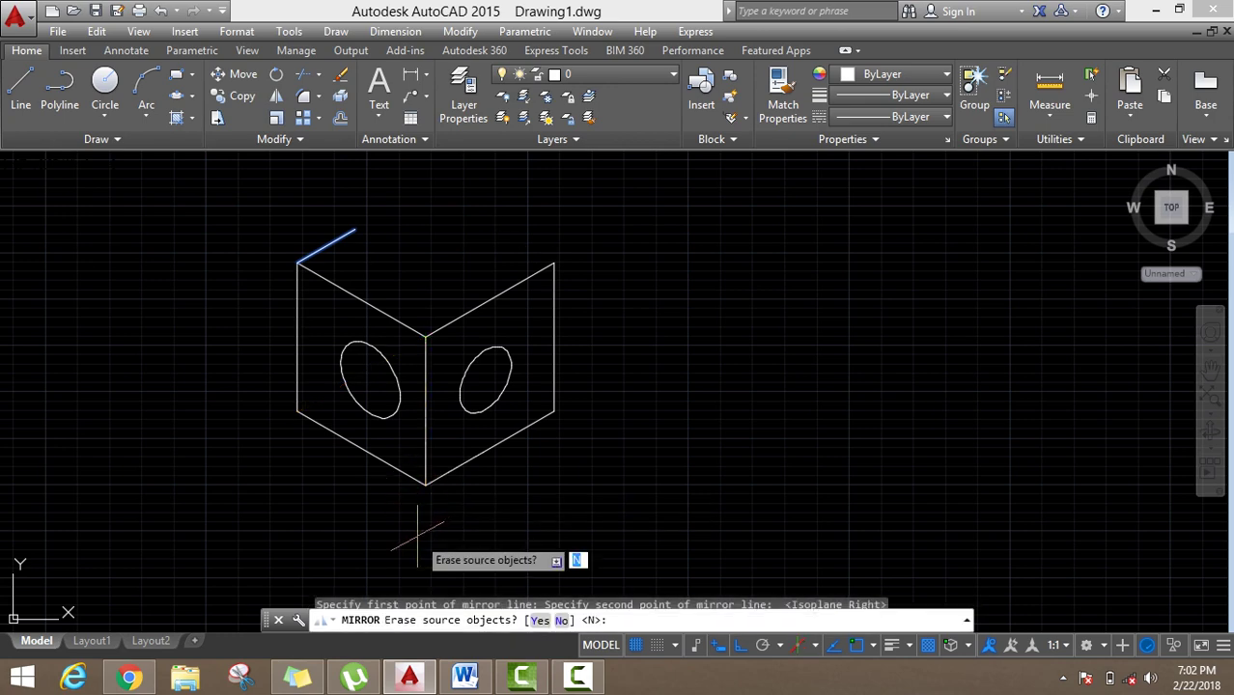
{"action": "key", "text": "Return"}
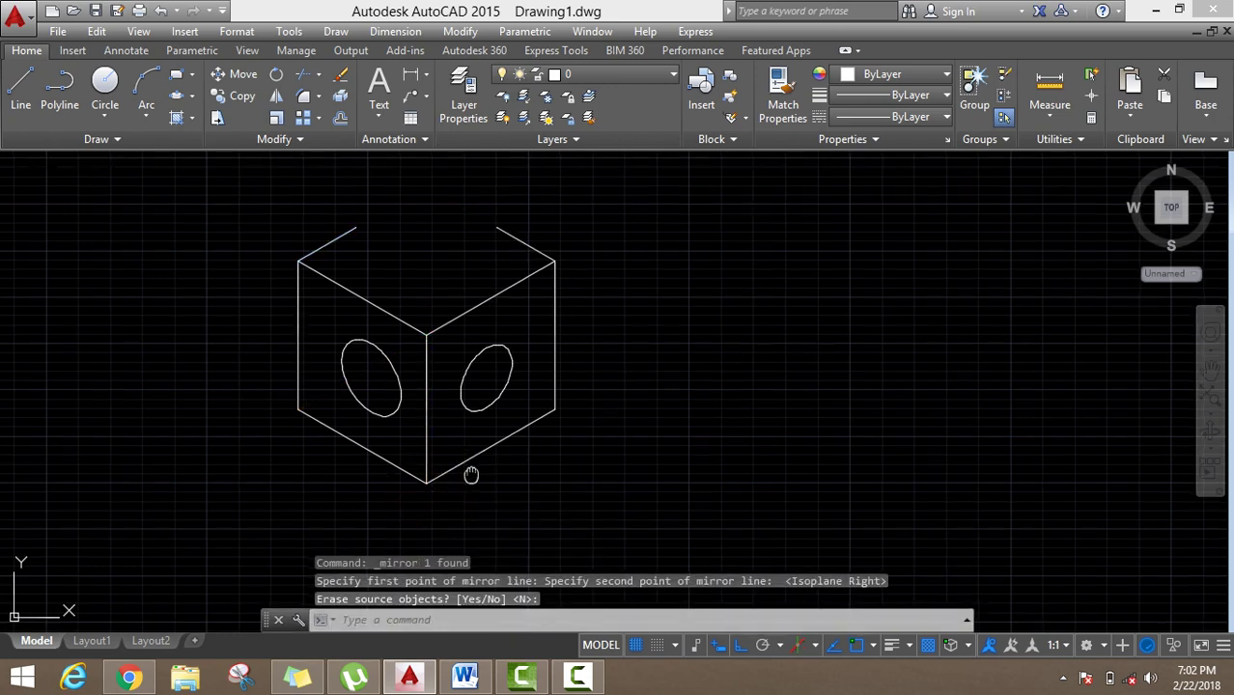
{"action": "middle_click_drag", "start_coordinate": [472, 475], "coordinate": [494, 469]}
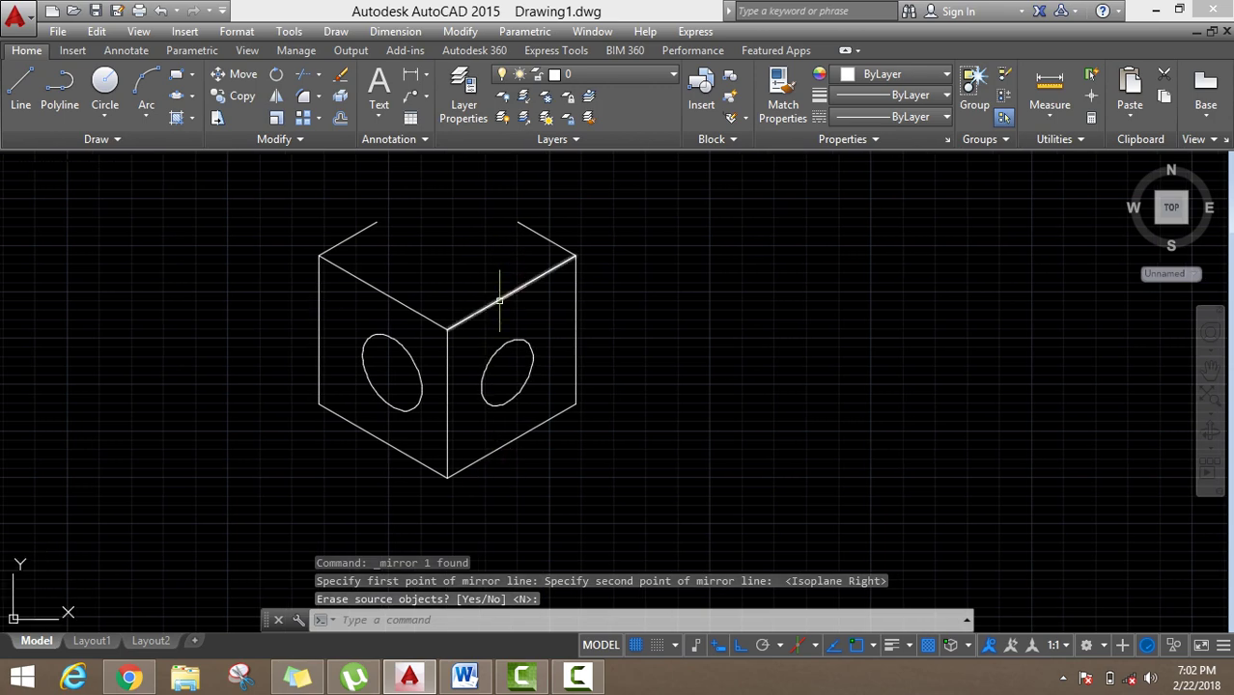
{"action": "scroll", "coordinate": [497, 299], "scroll_direction": "up", "scroll_amount": 2}
{"action": "scroll", "coordinate": [526, 290], "scroll_direction": "up", "scroll_amount": 1}
{"action": "scroll", "coordinate": [552, 281], "scroll_direction": "down", "scroll_amount": 1}
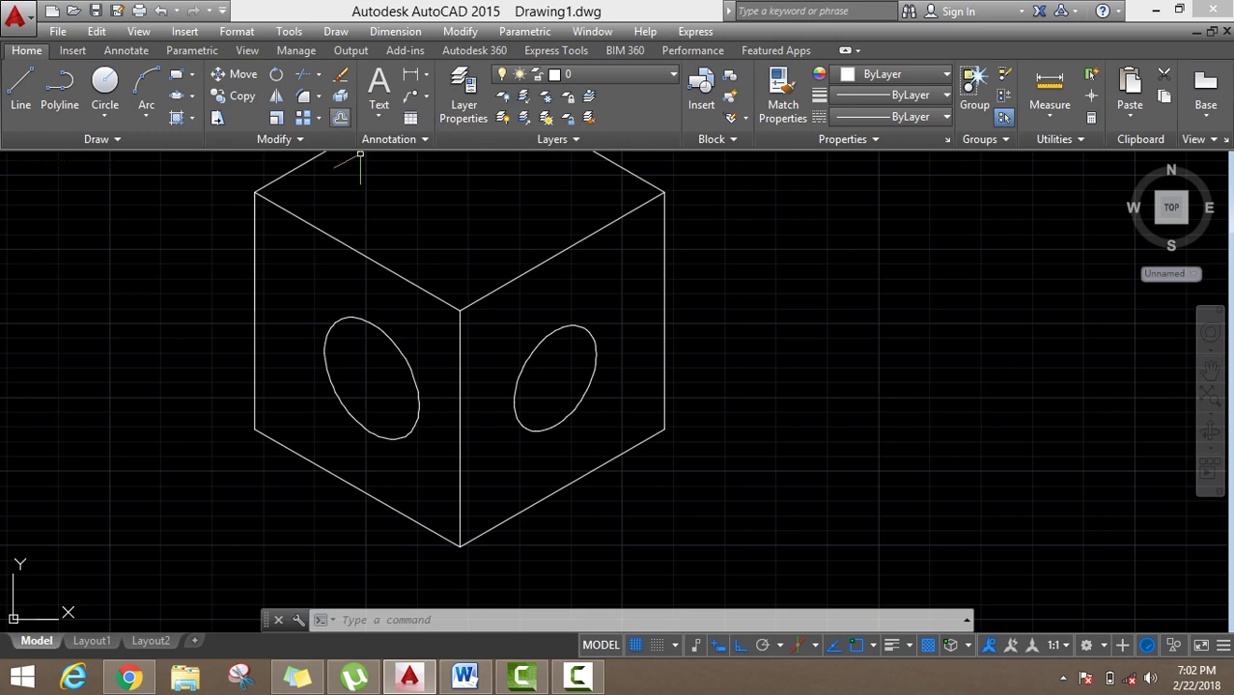
{"action": "left_click", "coordinate": [553, 309]}
{"action": "left_click", "coordinate": [506, 236]}
{"action": "left_click", "coordinate": [339, 117]}
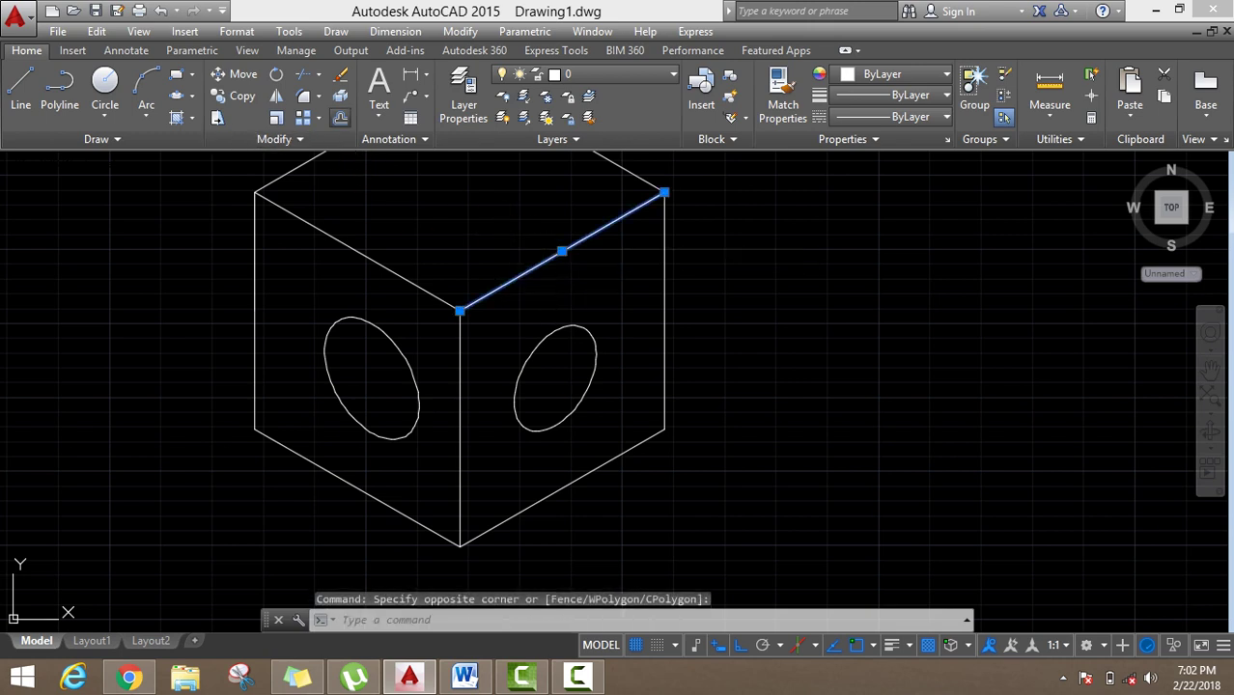
{"action": "left_click", "coordinate": [559, 249]}
{"action": "type", "text": "5"}
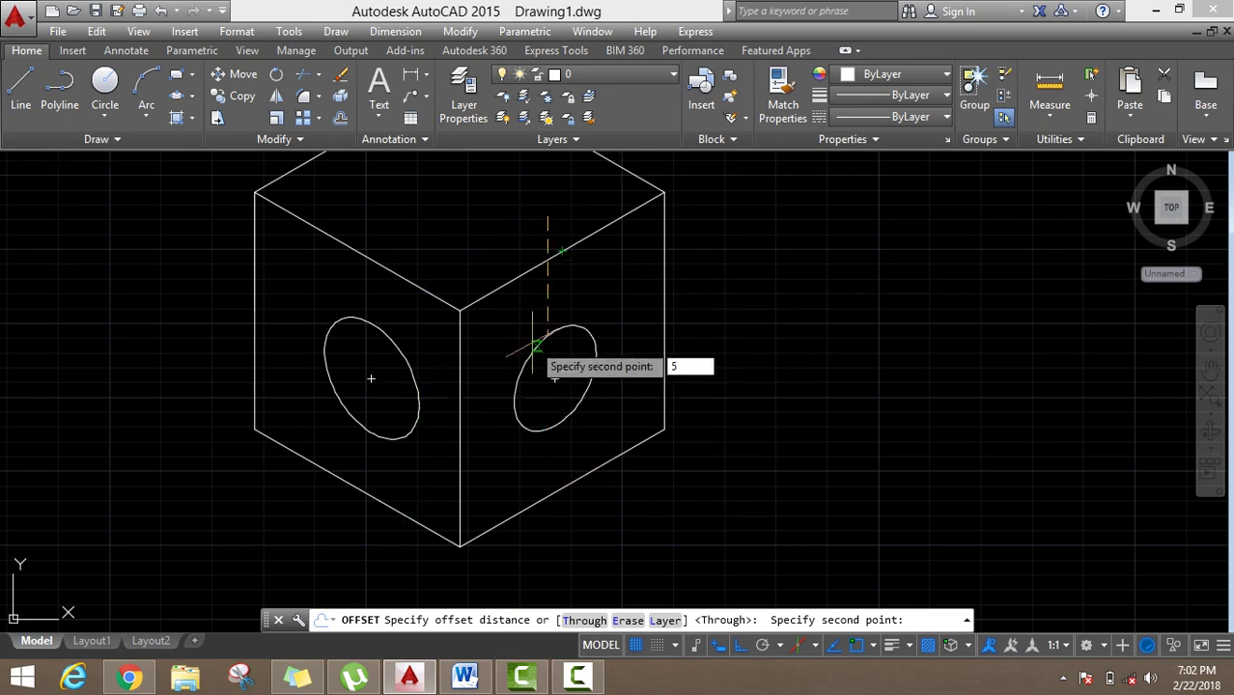
{"action": "key", "text": "Return"}
{"action": "left_click", "coordinate": [545, 261]}
{"action": "scroll", "coordinate": [555, 289], "scroll_direction": "up", "scroll_amount": 2}
{"action": "scroll", "coordinate": [580, 265], "scroll_direction": "up", "scroll_amount": 2}
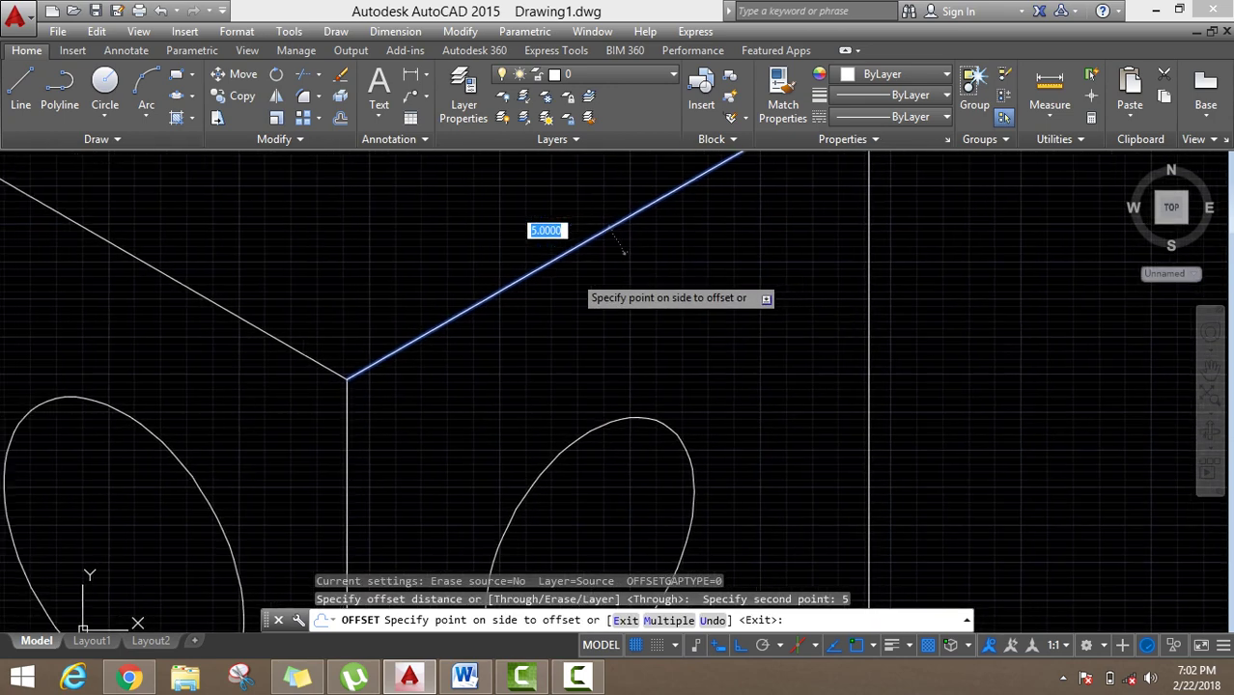
{"action": "right_click", "coordinate": [625, 301]}
{"action": "left_click", "coordinate": [645, 290]}
{"action": "scroll", "coordinate": [641, 297], "scroll_direction": "down", "scroll_amount": 3}
{"action": "scroll", "coordinate": [603, 264], "scroll_direction": "down", "scroll_amount": 1}
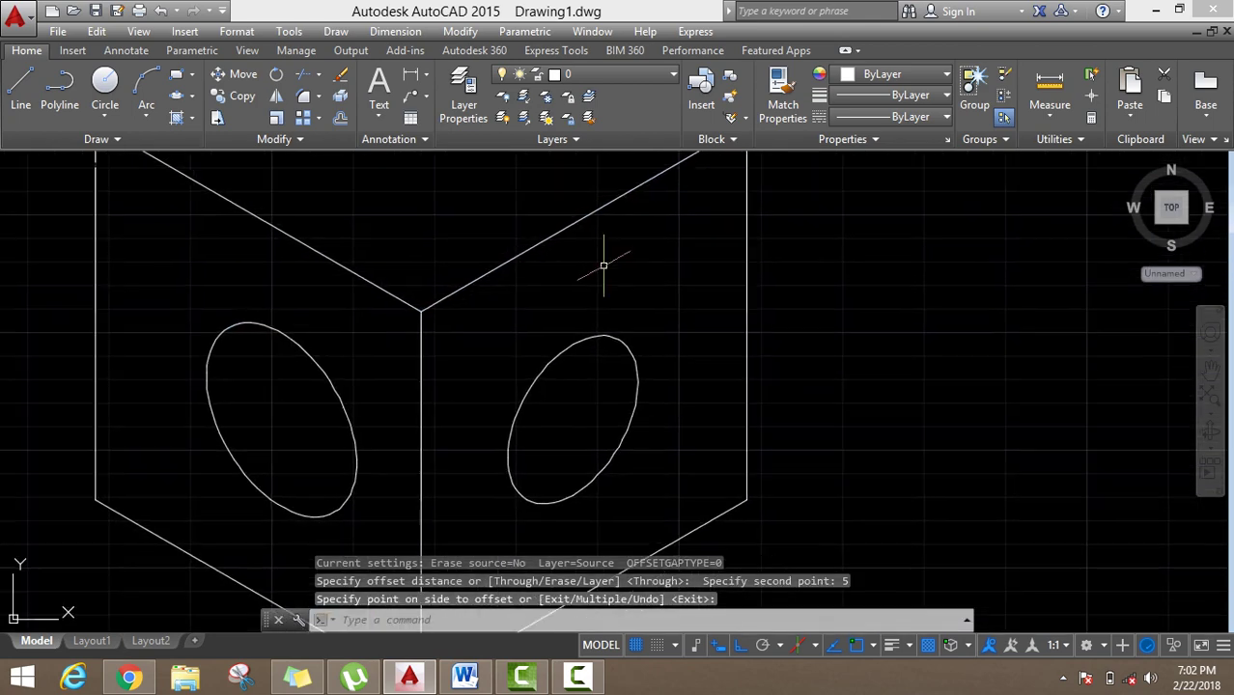
{"action": "left_click", "coordinate": [570, 224]}
{"action": "left_click", "coordinate": [542, 203]}
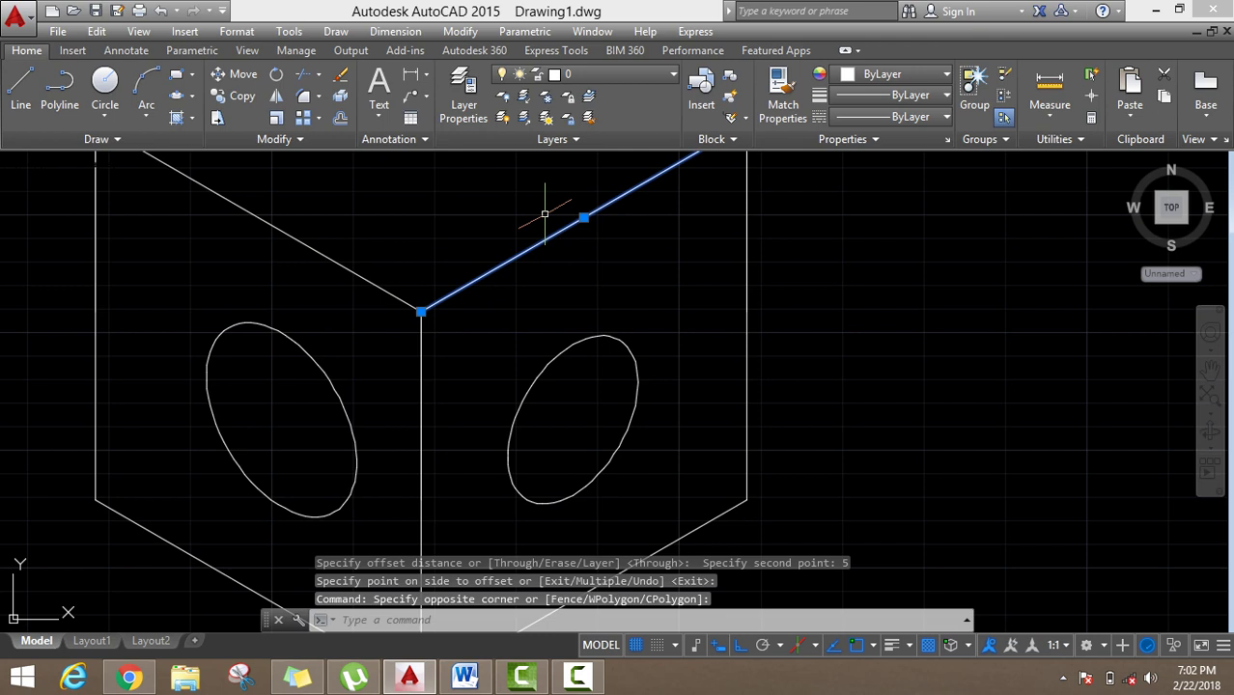
{"action": "left_click", "coordinate": [236, 96]}
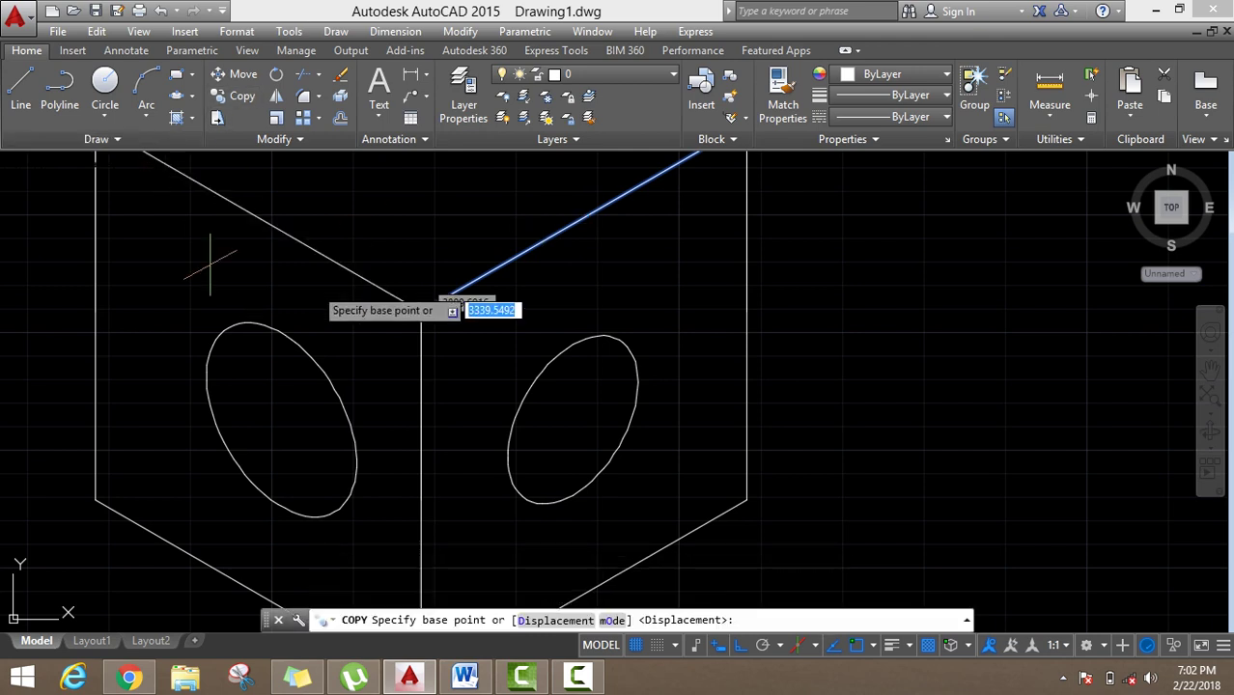
{"action": "left_click", "coordinate": [471, 193]}
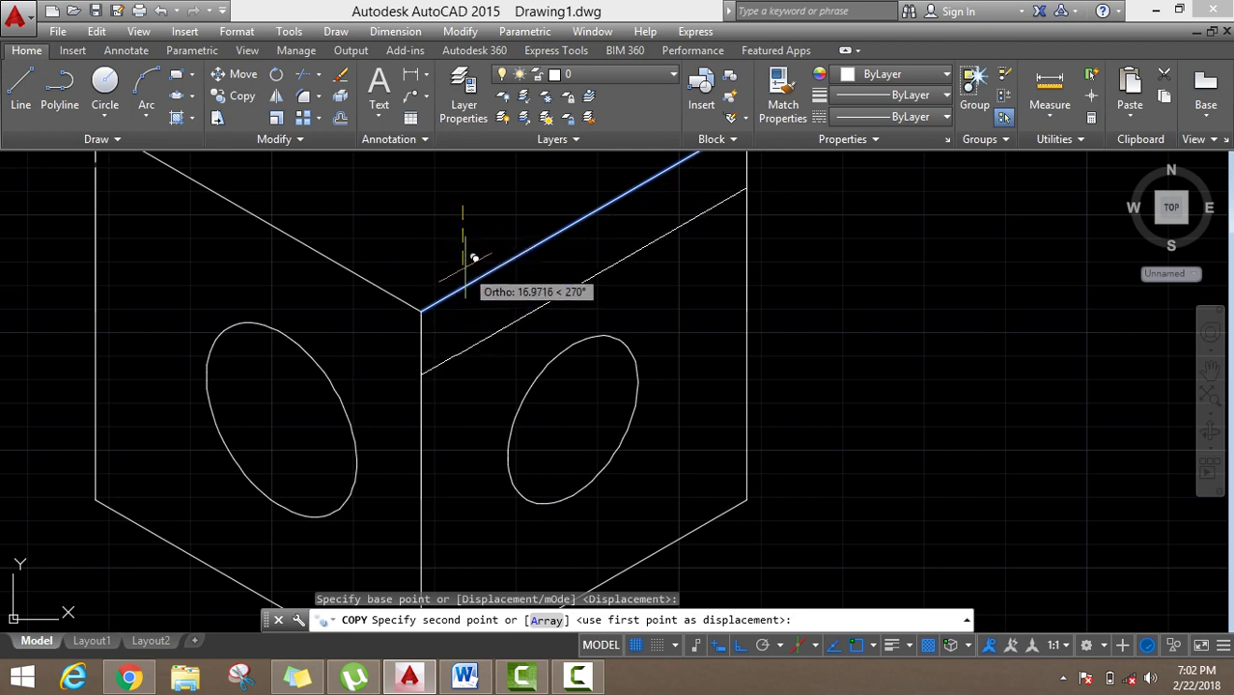
{"action": "key", "text": "F5"}
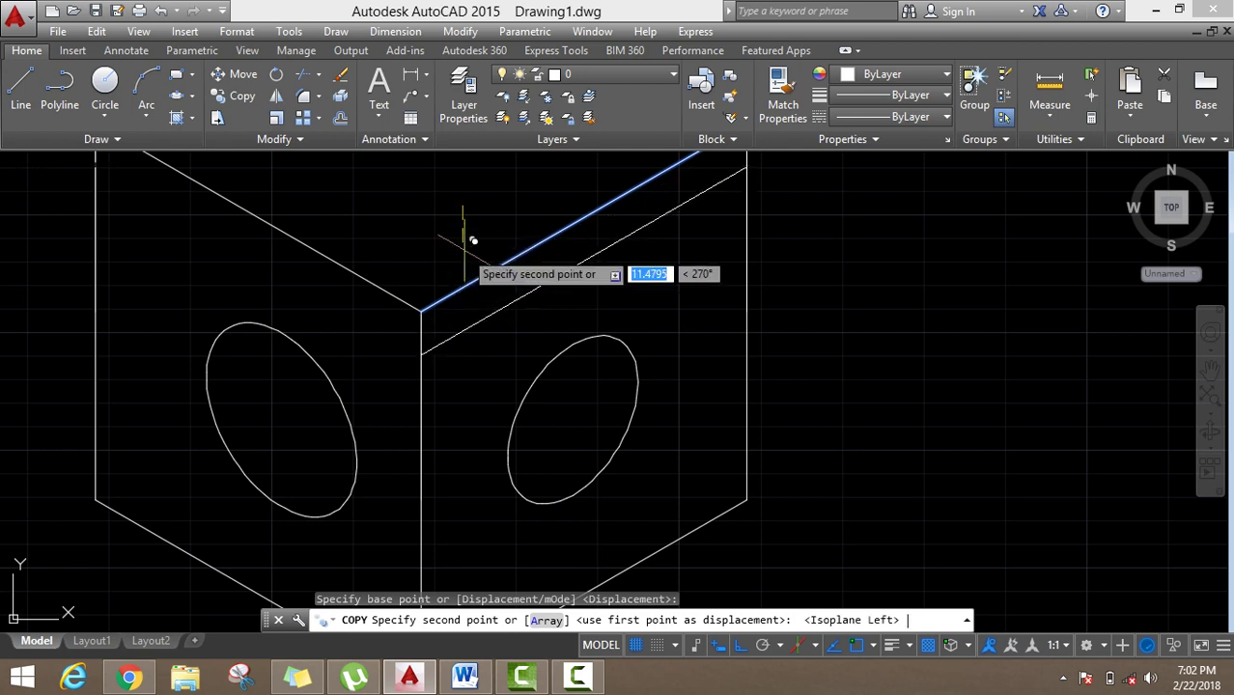
{"action": "key", "text": "F5"}
{"action": "right_click", "coordinate": [473, 241]}
{"action": "left_click", "coordinate": [496, 279]}
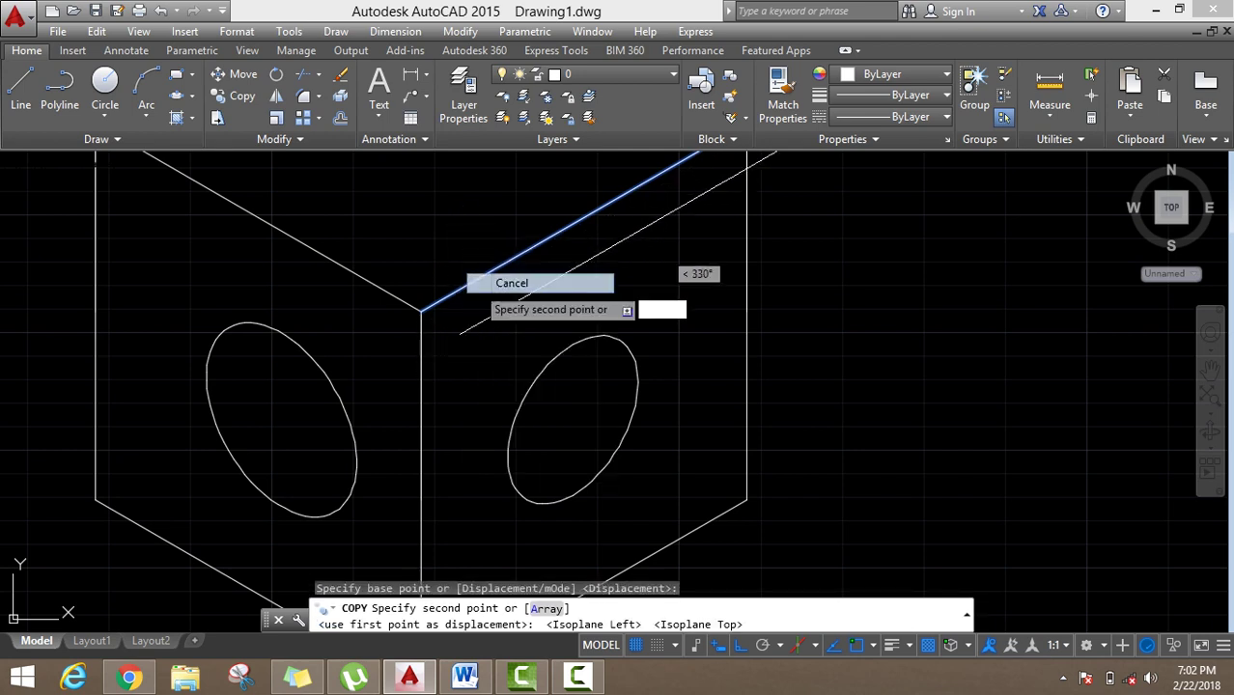
{"action": "scroll", "coordinate": [511, 274], "scroll_direction": "down", "scroll_amount": 2}
{"action": "middle_click_drag", "start_coordinate": [610, 258], "coordinate": [604, 264]}
Join the four right-face edges into a single polyline outline
{"action": "left_click", "coordinate": [682, 243]}
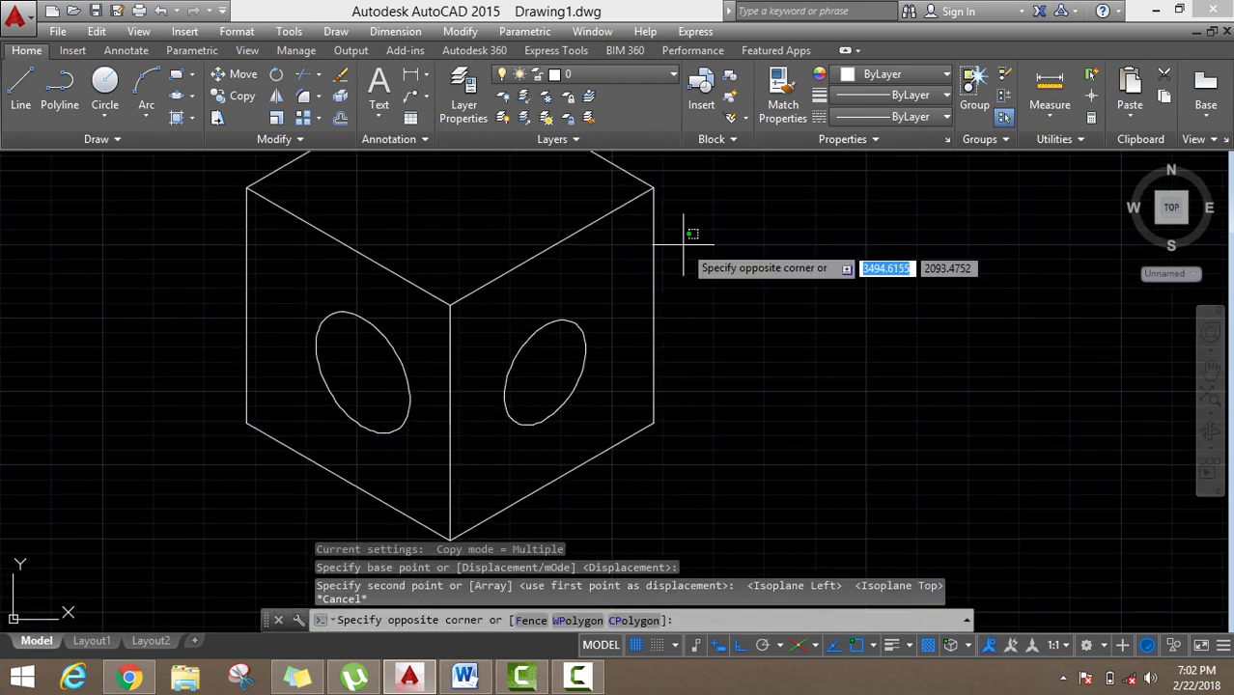
{"action": "left_click", "coordinate": [564, 227]}
{"action": "left_click", "coordinate": [633, 456]}
{"action": "left_click", "coordinate": [623, 419]}
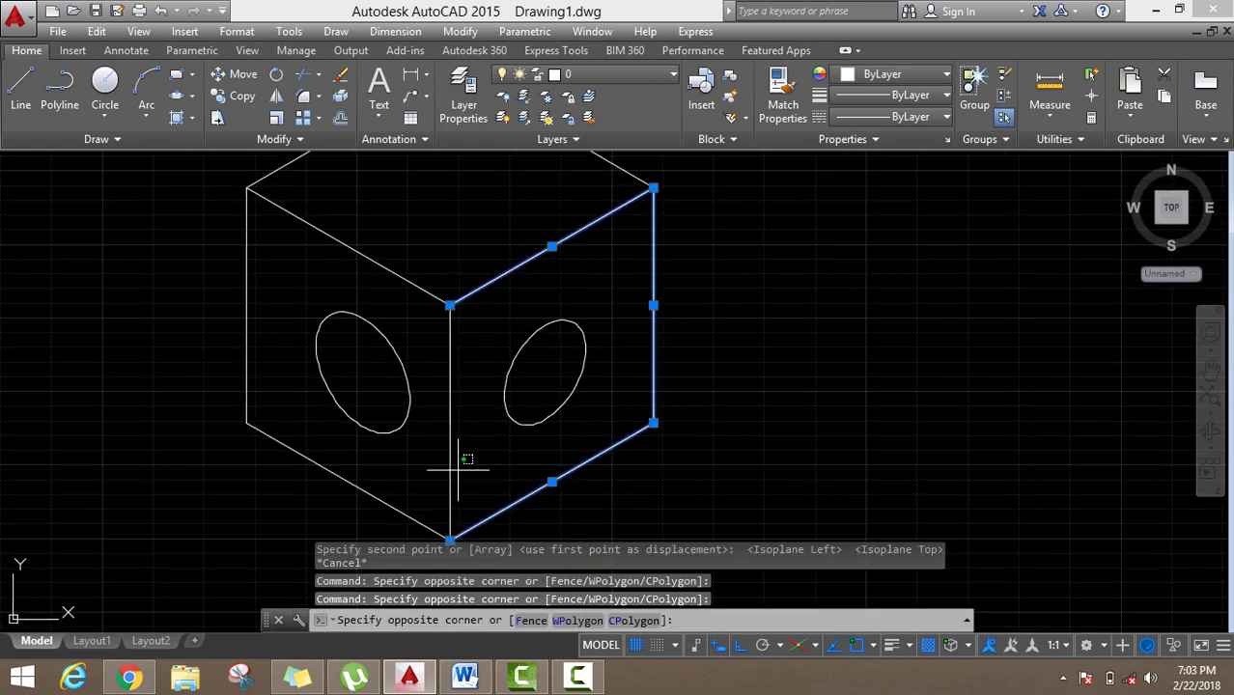
{"action": "left_click", "coordinate": [455, 495]}
{"action": "left_click", "coordinate": [439, 471]}
{"action": "key", "text": "Return"}
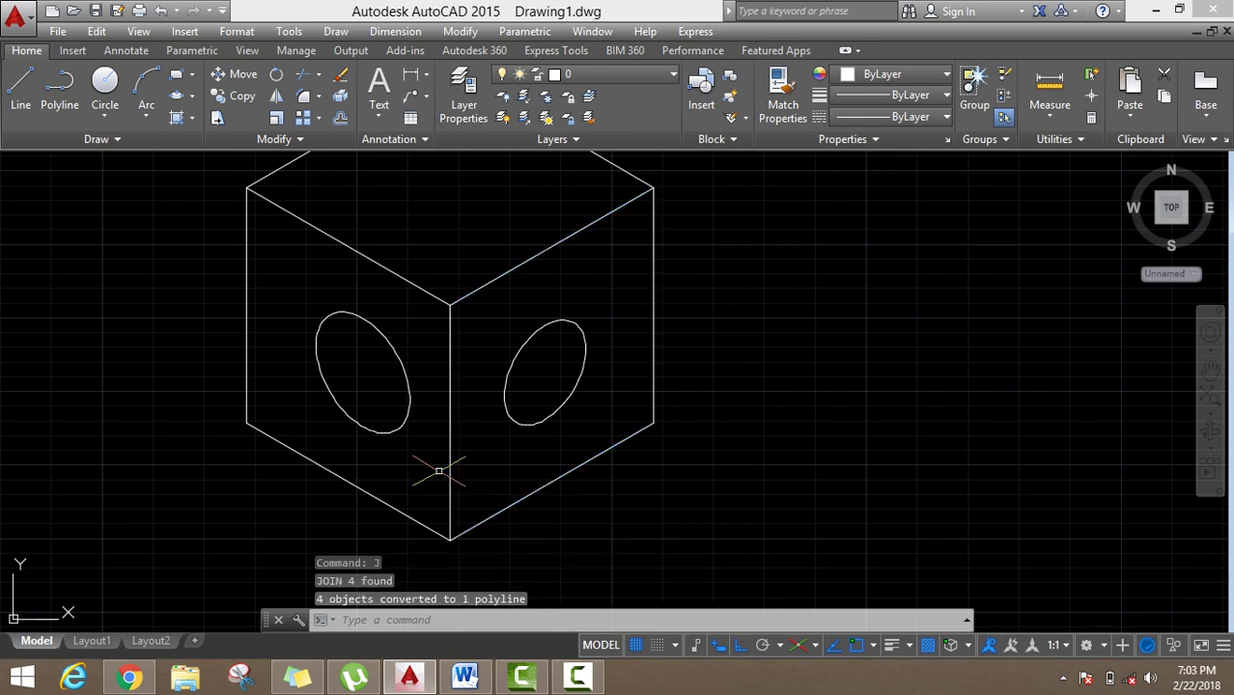
Offset the joined right-face outline 10 units inward to form an inset frame
{"action": "left_click", "coordinate": [552, 236]}
{"action": "left_click", "coordinate": [517, 289]}
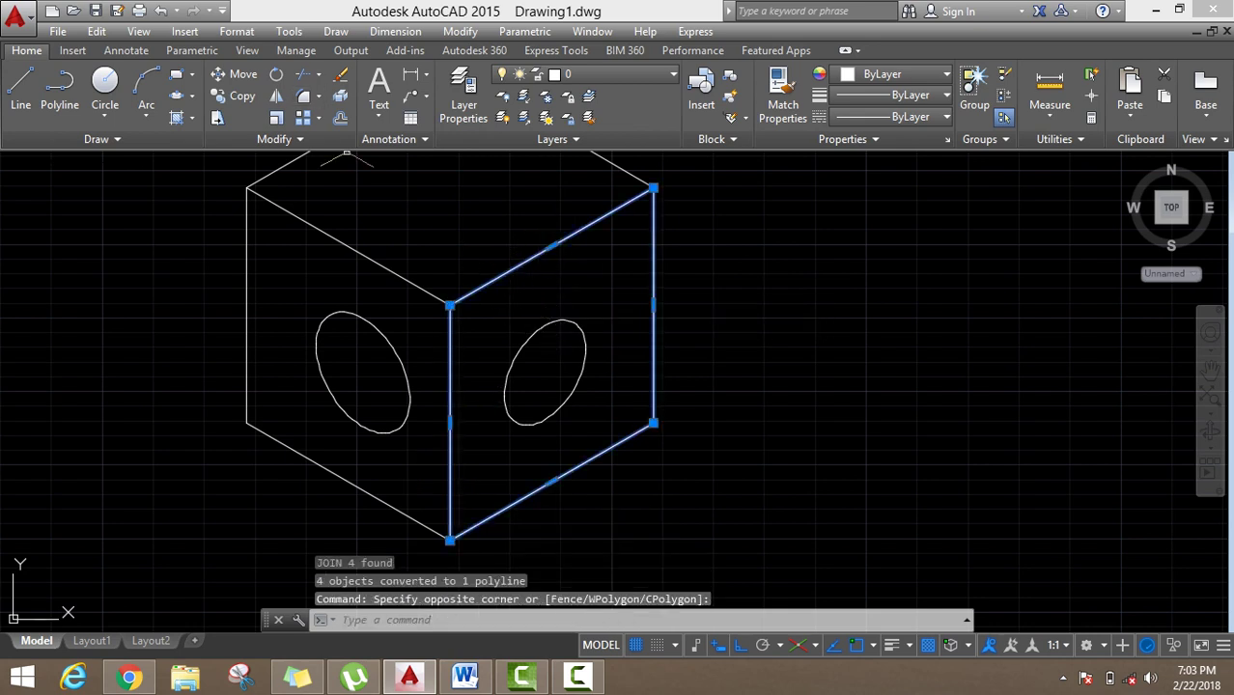
{"action": "type", "text": "o"}
{"action": "key", "text": "Return"}
{"action": "left_click", "coordinate": [547, 213]}
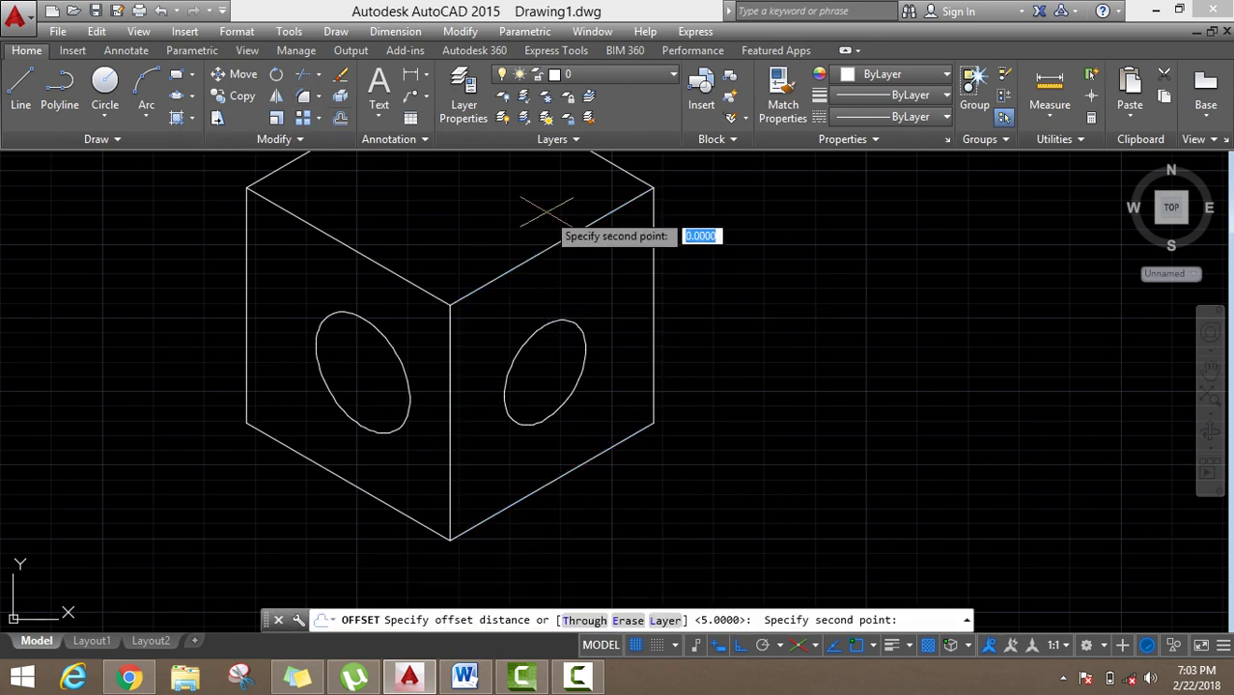
{"action": "type", "text": "10"}
{"action": "key", "text": "Return"}
{"action": "left_click", "coordinate": [526, 268]}
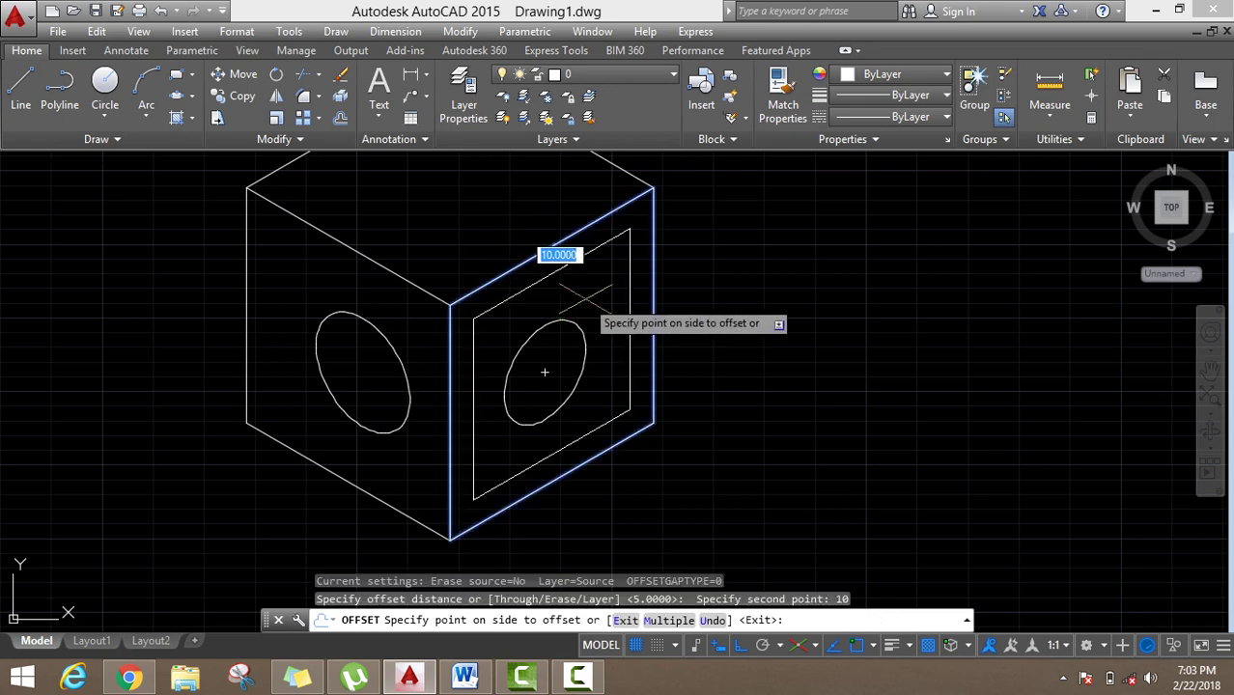
{"action": "left_click", "coordinate": [586, 299]}
{"action": "scroll", "coordinate": [733, 309], "scroll_direction": "down", "scroll_amount": 3}
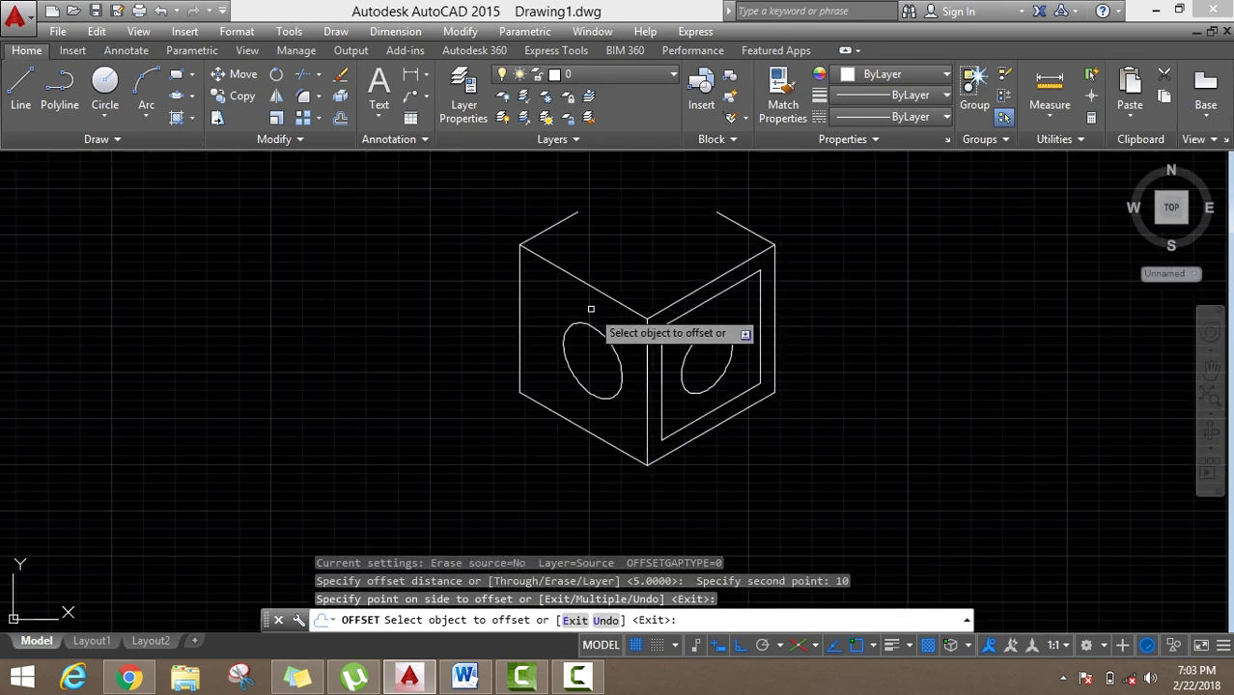
{"action": "middle_click_drag", "start_coordinate": [295, 278], "coordinate": [254, 304]}
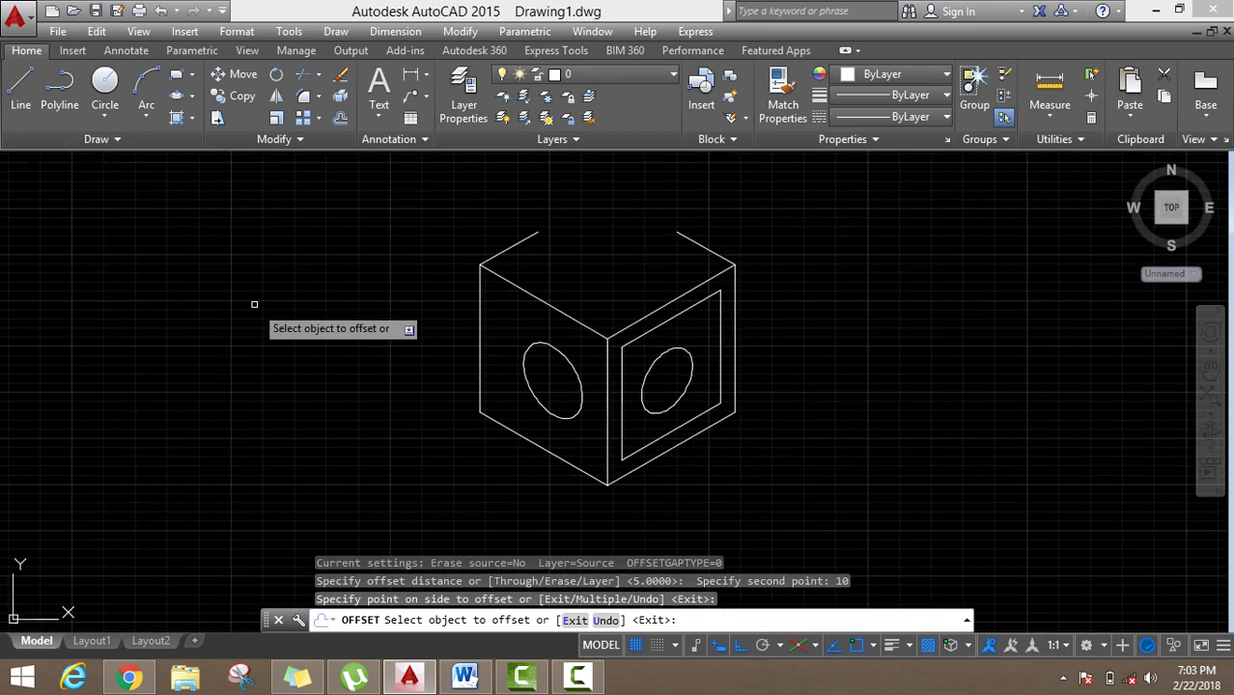